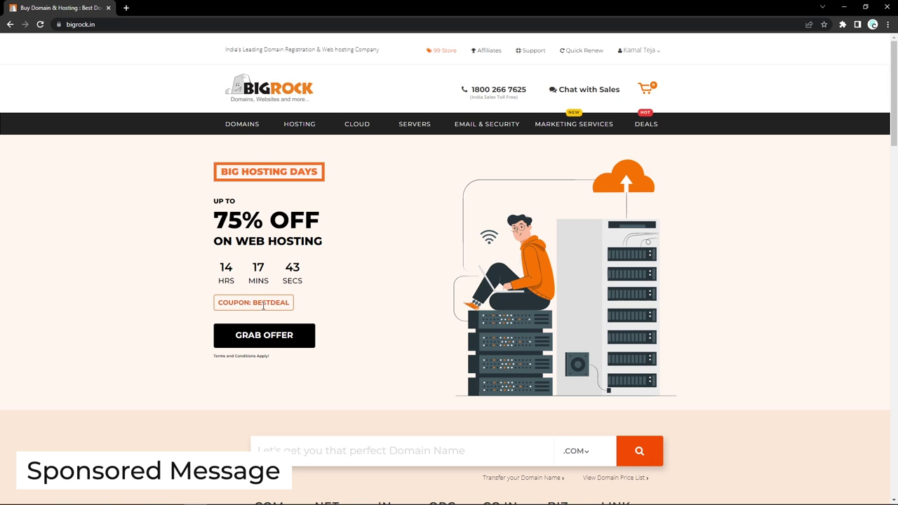
Step: View BigRock's Shared Hosting plans, then go to My Account's hosting order management page
{"action": "left_click_drag", "start_coordinate": [253, 303], "coordinate": [288, 302]}
{"action": "scroll", "coordinate": [354, 273], "scroll_direction": "down", "scroll_amount": 5}
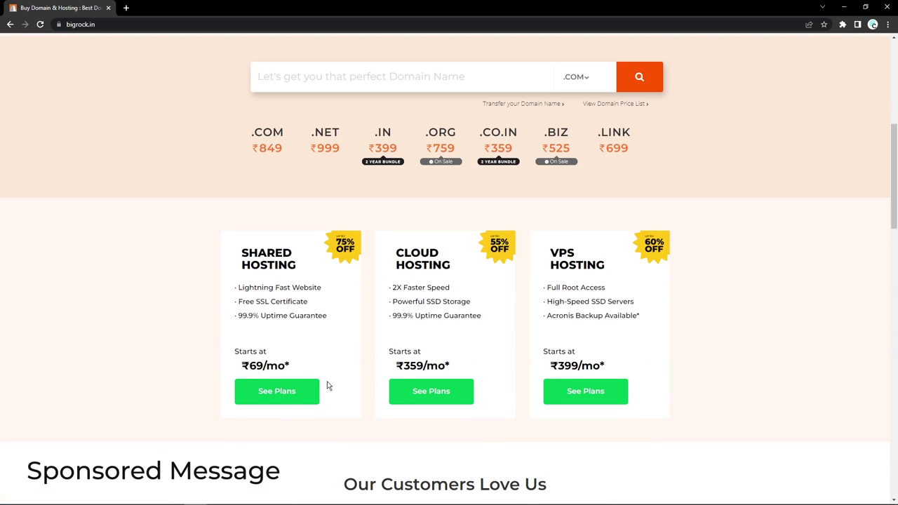
{"action": "left_click", "coordinate": [274, 393]}
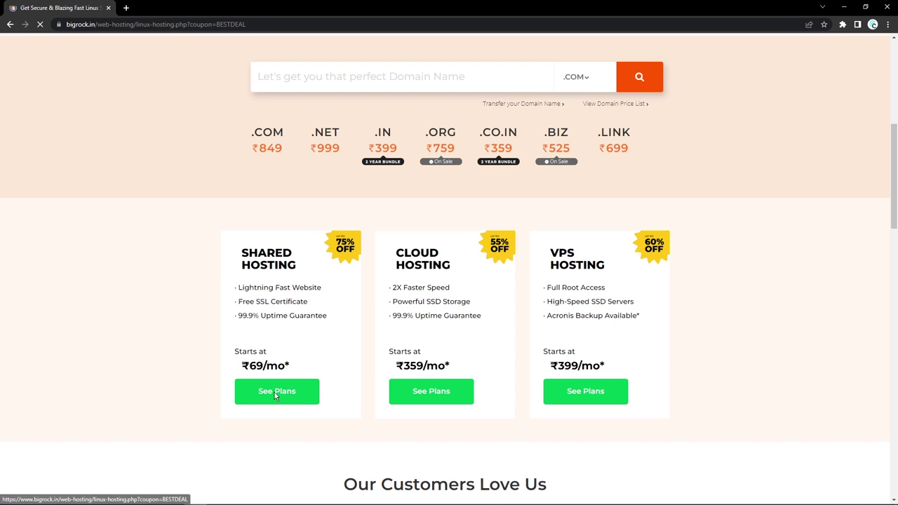
{"action": "scroll", "coordinate": [706, 301], "scroll_direction": "down", "scroll_amount": 4}
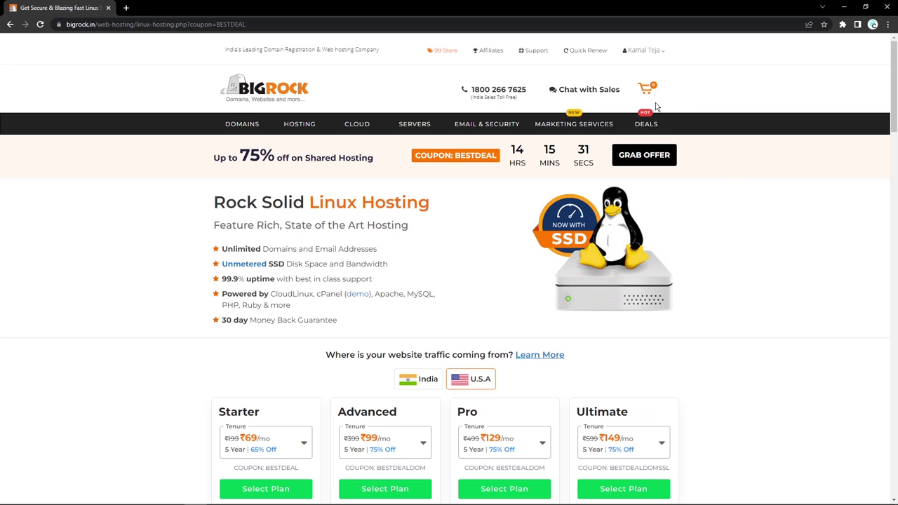
{"action": "mouse_move", "coordinate": [642, 51]}
{"action": "left_click", "coordinate": [637, 73]}
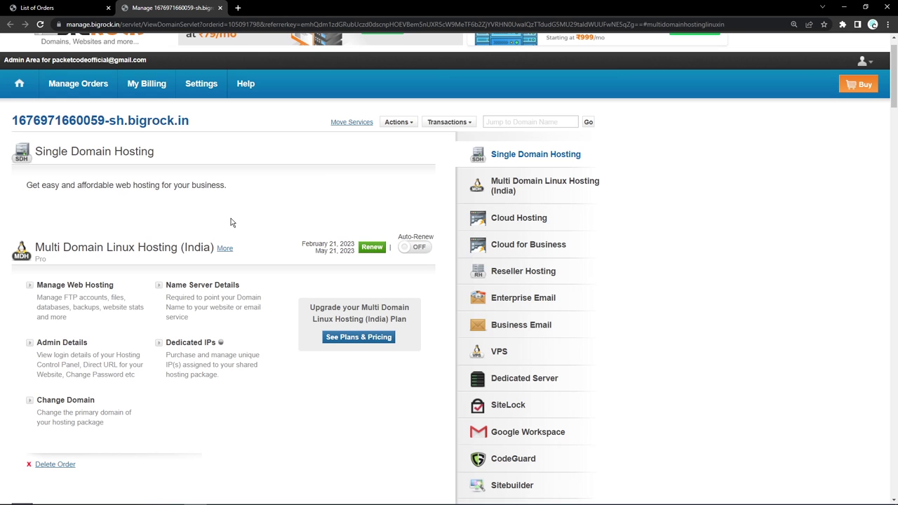
Step: Launch cPanel for the Multi Domain Linux Hosting Pro order via Manage Web Hosting
{"action": "left_click", "coordinate": [96, 285]}
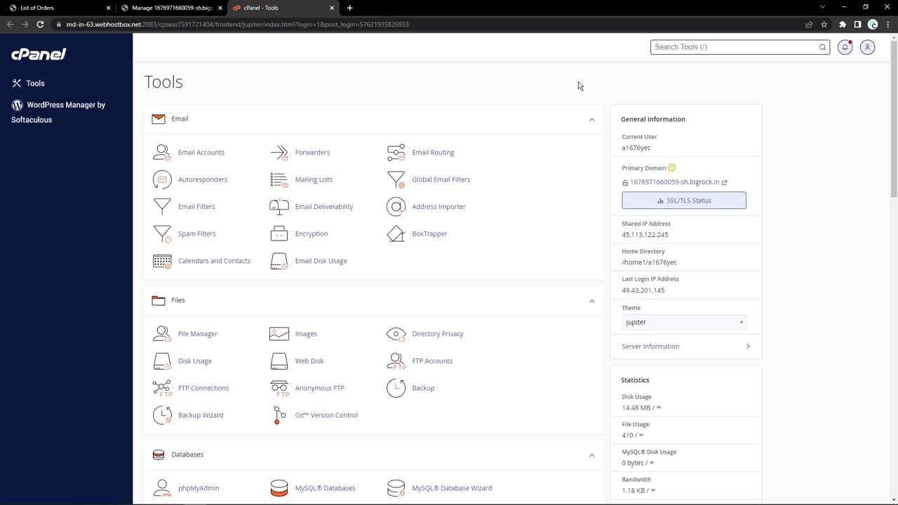
{"action": "scroll", "coordinate": [577, 85], "scroll_direction": "down", "scroll_amount": 11}
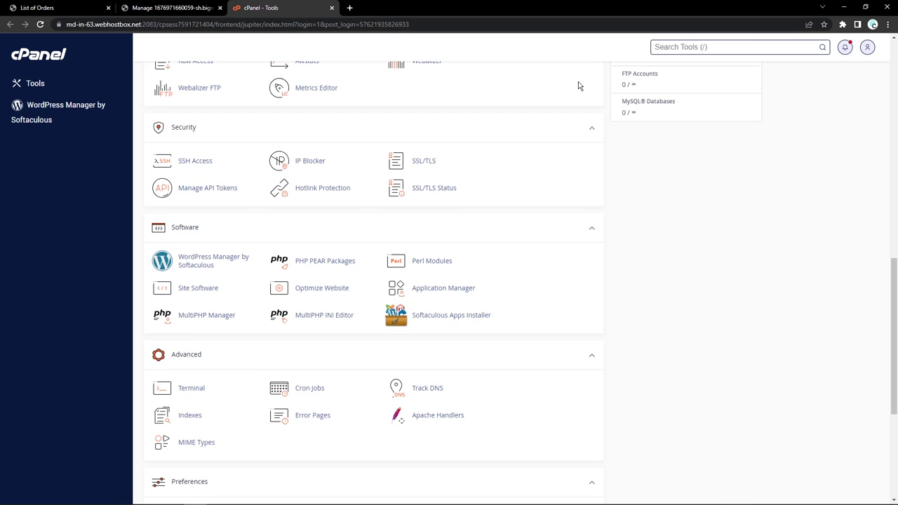
{"action": "scroll", "coordinate": [578, 81], "scroll_direction": "down", "scroll_amount": 2}
{"action": "scroll", "coordinate": [578, 82], "scroll_direction": "up", "scroll_amount": 2}
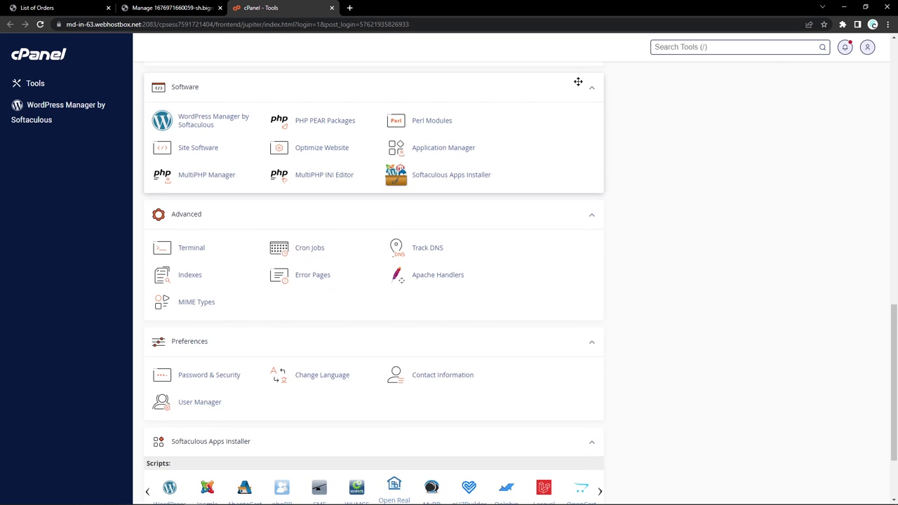
{"action": "scroll", "coordinate": [511, 152], "scroll_direction": "down", "scroll_amount": 2}
{"action": "scroll", "coordinate": [511, 152], "scroll_direction": "up", "scroll_amount": 1}
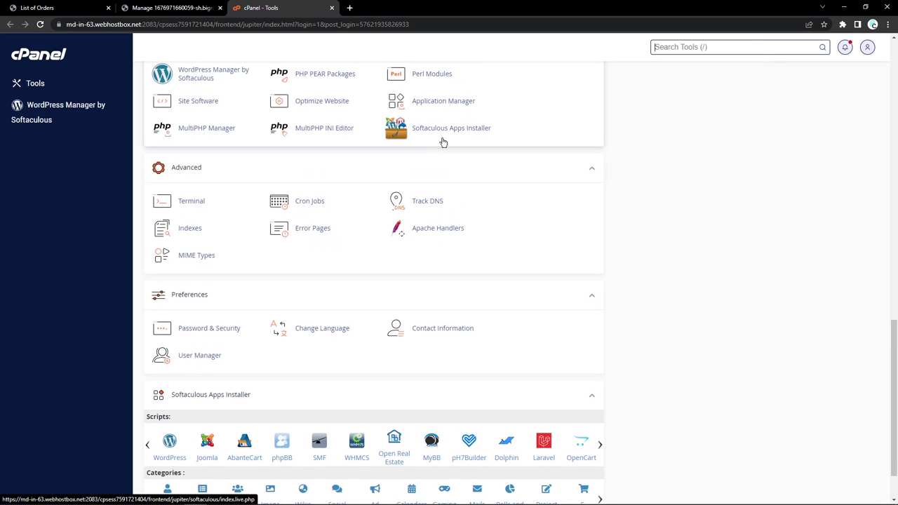
{"action": "scroll", "coordinate": [482, 103], "scroll_direction": "down", "scroll_amount": 2}
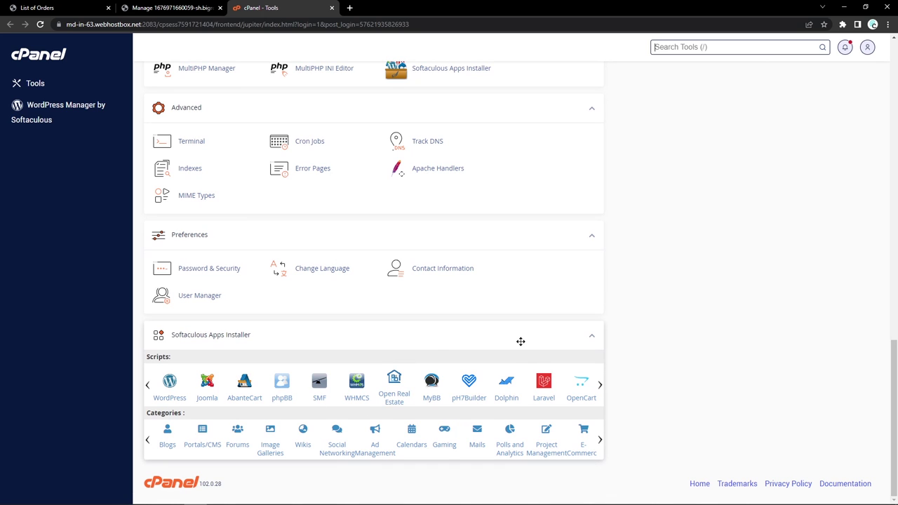
{"action": "left_click", "coordinate": [545, 395]}
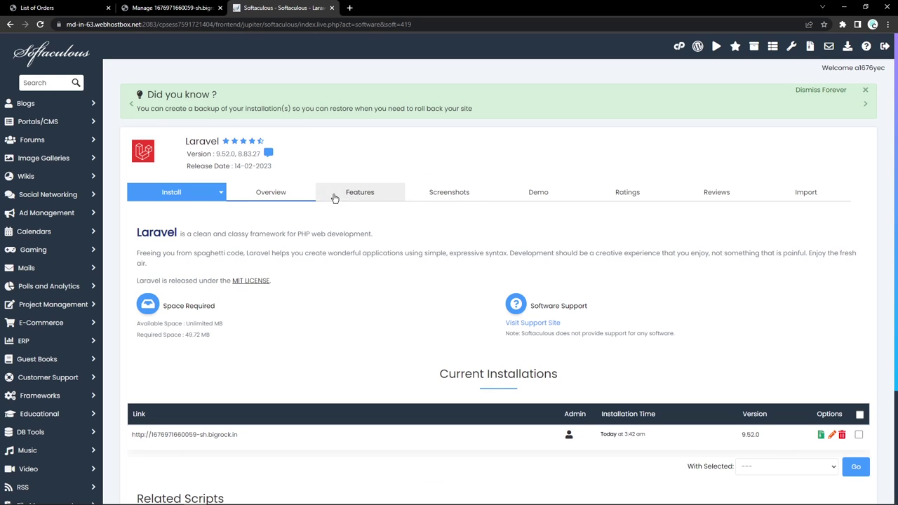
{"action": "left_click", "coordinate": [188, 197]}
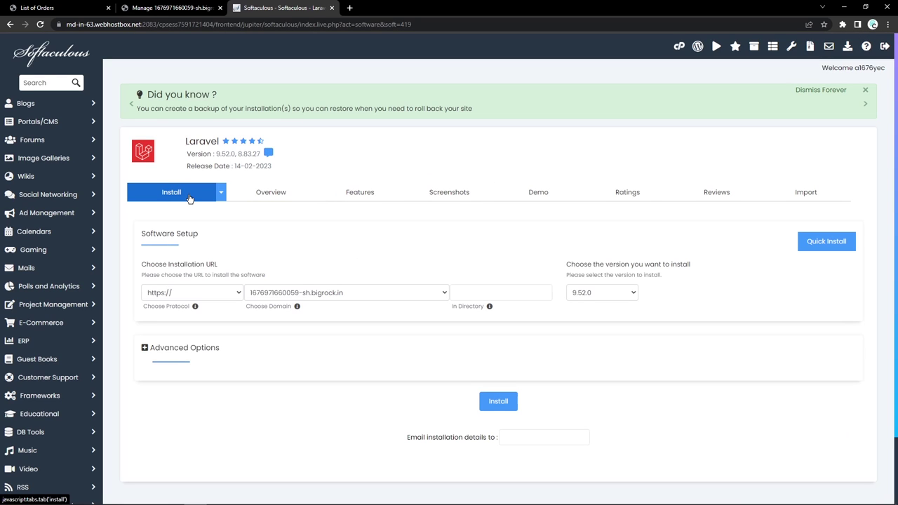
{"action": "left_click", "coordinate": [462, 291]}
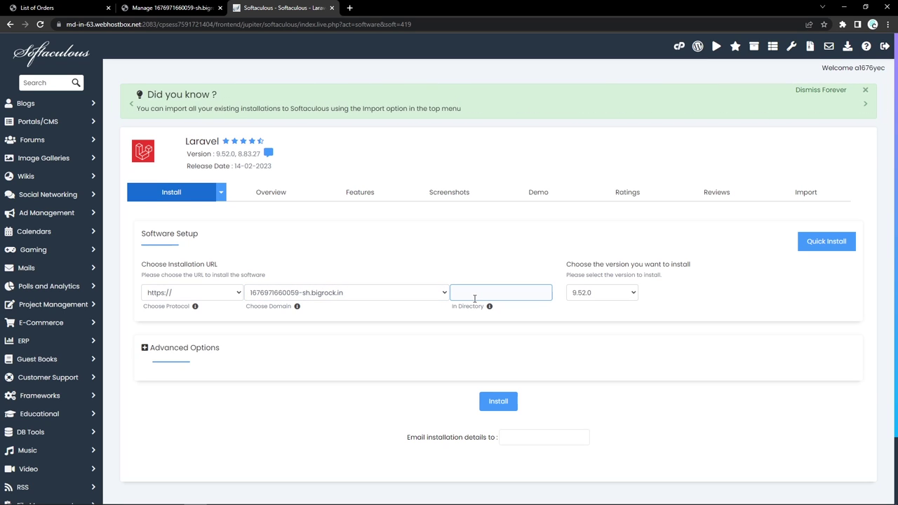
{"action": "left_click", "coordinate": [407, 288]}
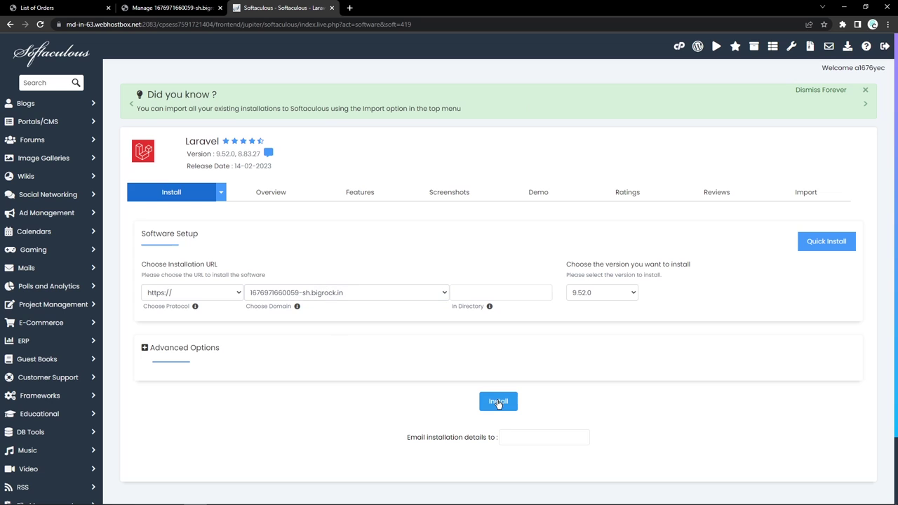
{"action": "left_click", "coordinate": [617, 292]}
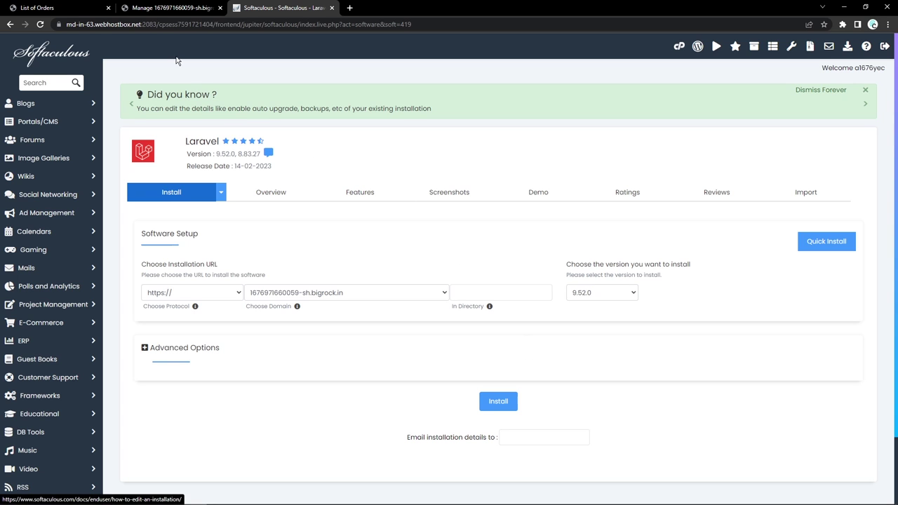
{"action": "left_click", "coordinate": [11, 25]}
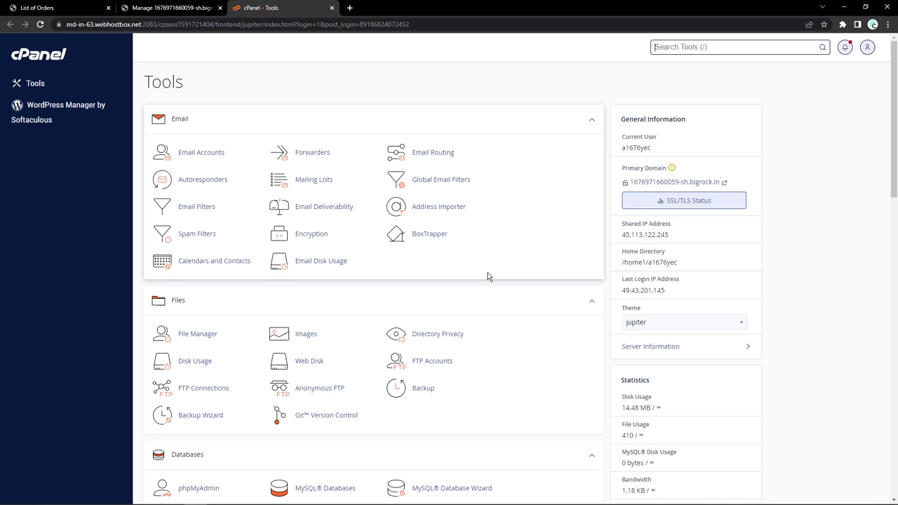
Step: Open cPanel's Terminal and list the home directory with ls
{"action": "scroll", "coordinate": [488, 276], "scroll_direction": "down", "scroll_amount": 9}
{"action": "scroll", "coordinate": [488, 276], "scroll_direction": "down", "scroll_amount": 2}
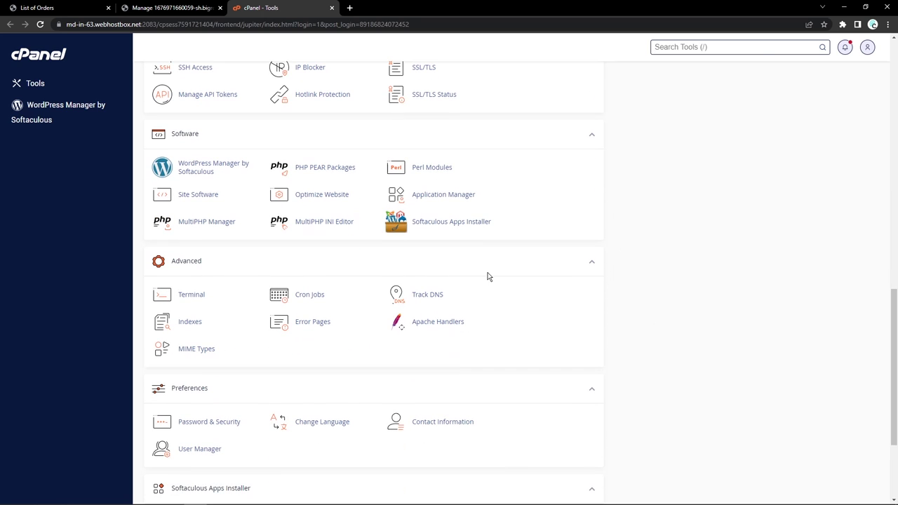
{"action": "left_click", "coordinate": [199, 300]}
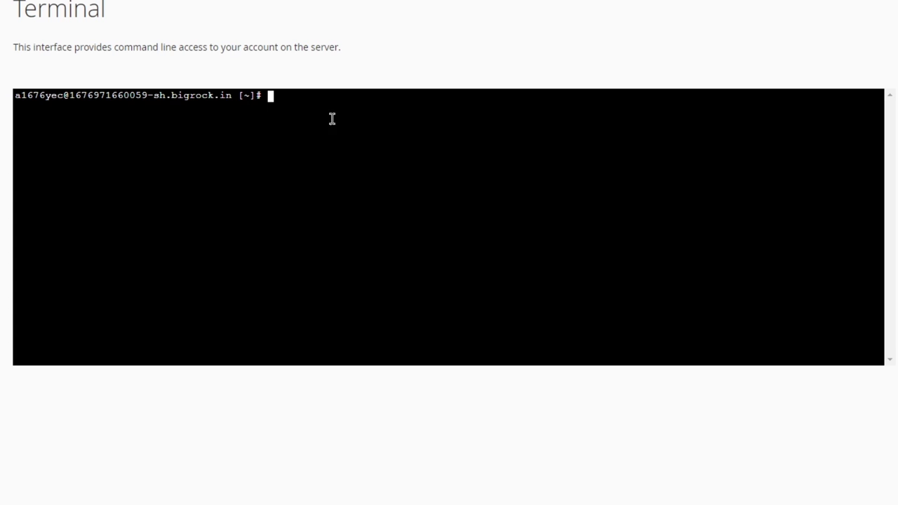
{"action": "type", "text": "ls"}
{"action": "key", "text": "Return"}
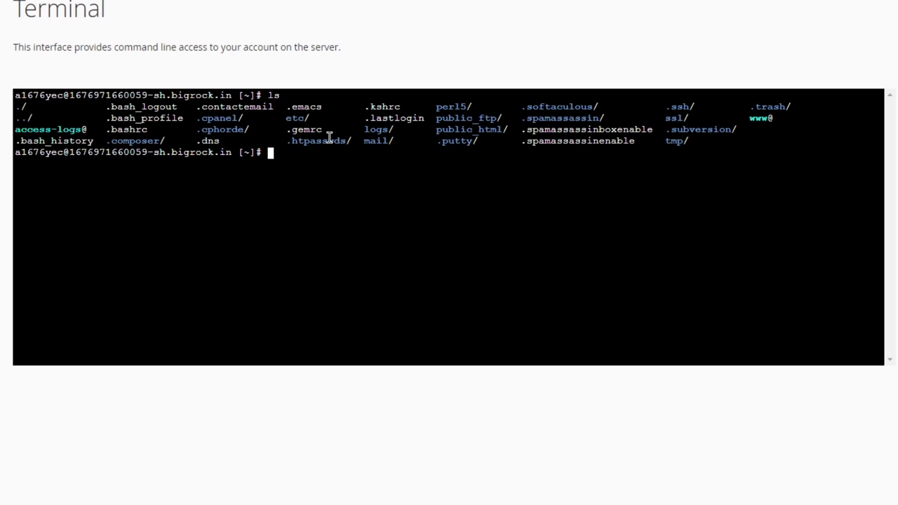
Step: Change into public_html and list it, showing only cgi-bin
{"action": "type", "text": "cd pub"}
{"action": "key", "text": "Tab"}
{"action": "type", "text": "h"}
{"action": "key", "text": "Tab"}
{"action": "key", "text": "Return"}
{"action": "type", "text": "ls"}
{"action": "key", "text": "Return"}
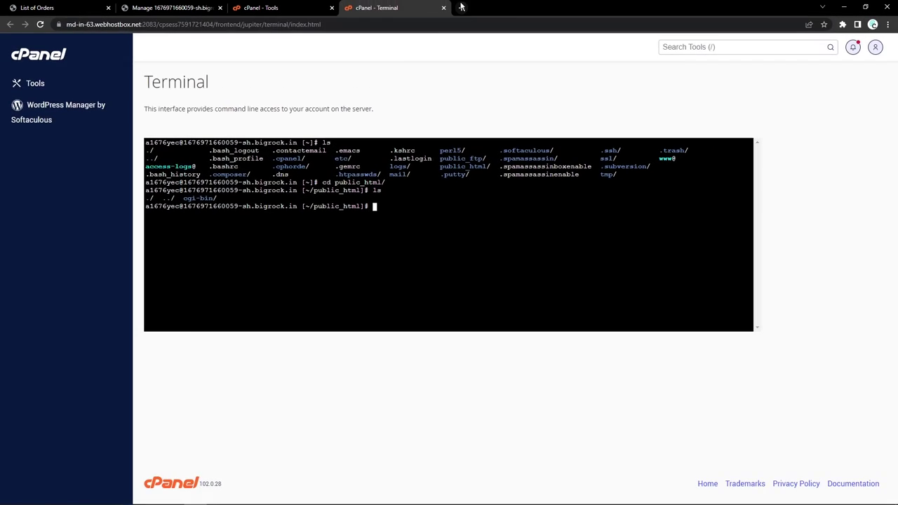
{"action": "left_click", "coordinate": [460, 7]}
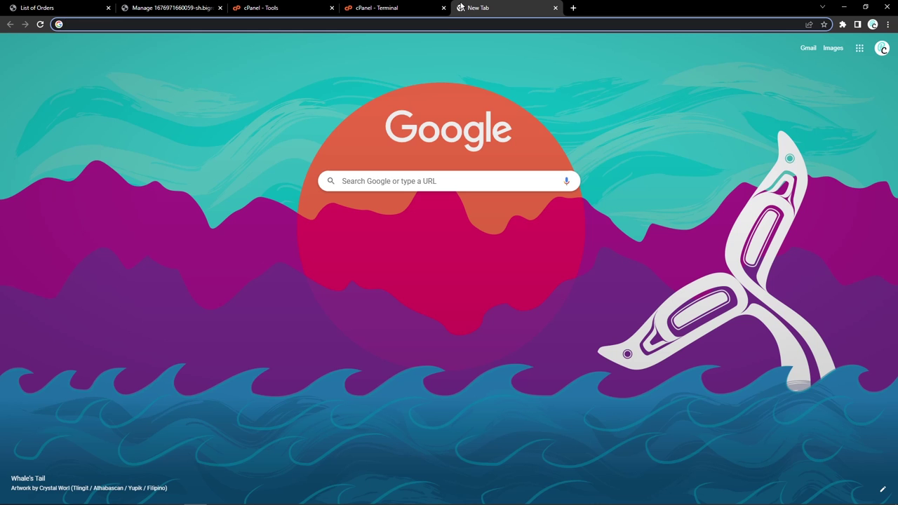
Step: Copy the packetcode/laravel-blog HTTPS clone URL from GitHub and return to the Terminal tab
{"action": "type", "text": "github"}
{"action": "key", "text": "Return"}
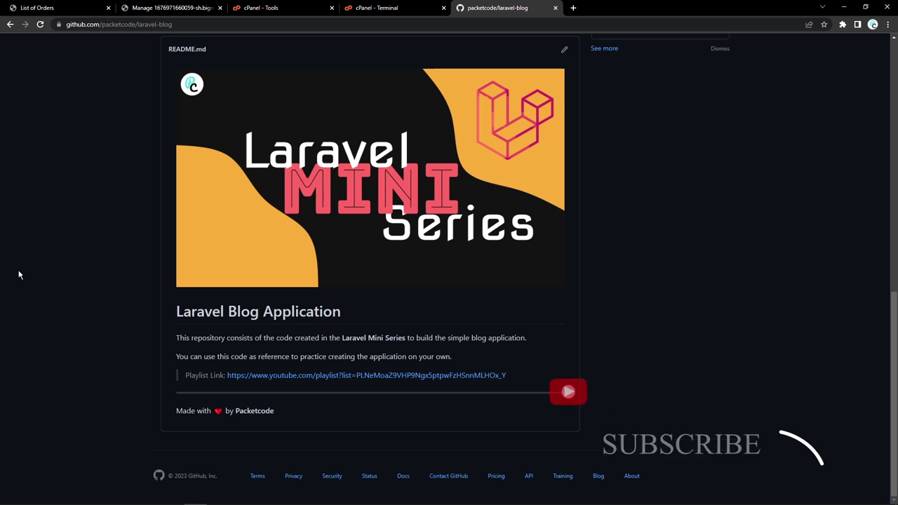
{"action": "scroll", "coordinate": [19, 274], "scroll_direction": "up", "scroll_amount": 10}
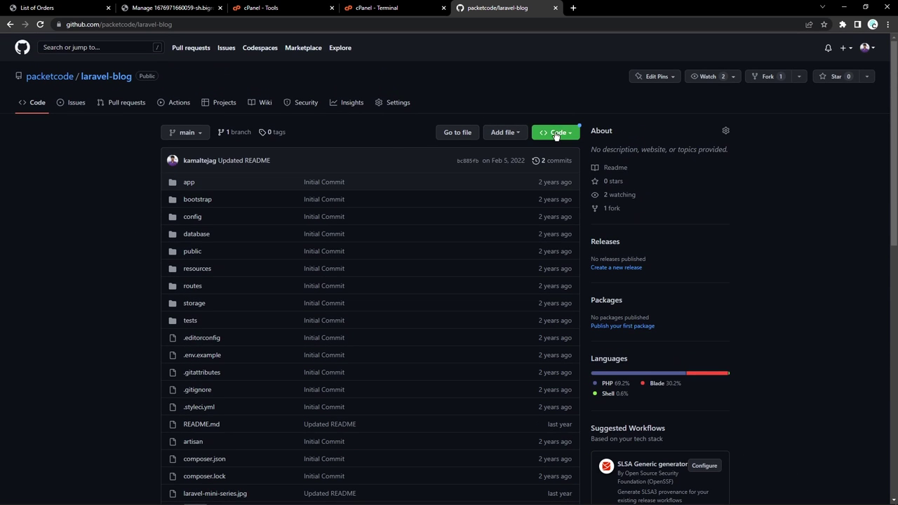
{"action": "left_click", "coordinate": [555, 132]}
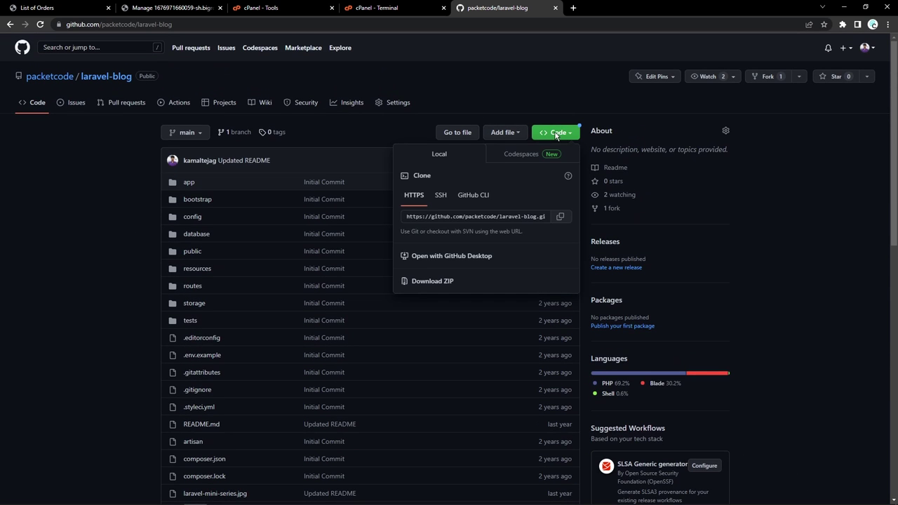
{"action": "left_click", "coordinate": [556, 218]}
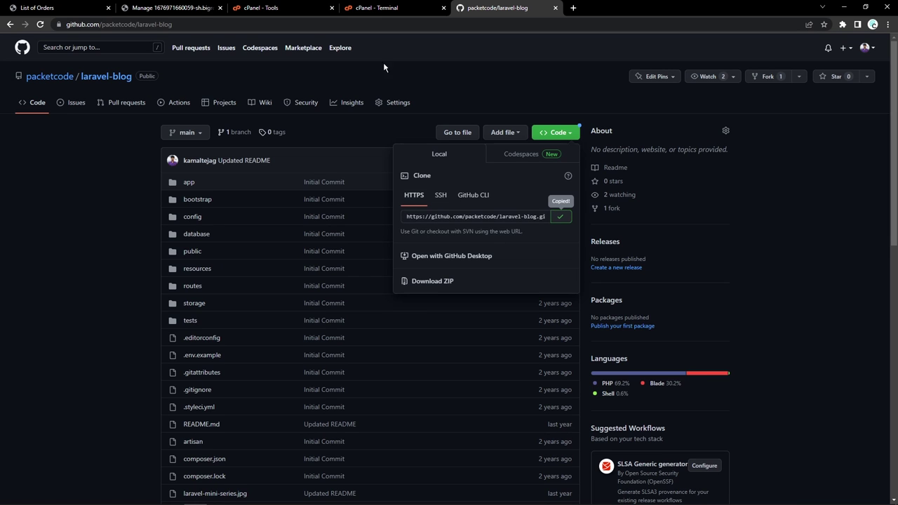
{"action": "left_click", "coordinate": [373, 7]}
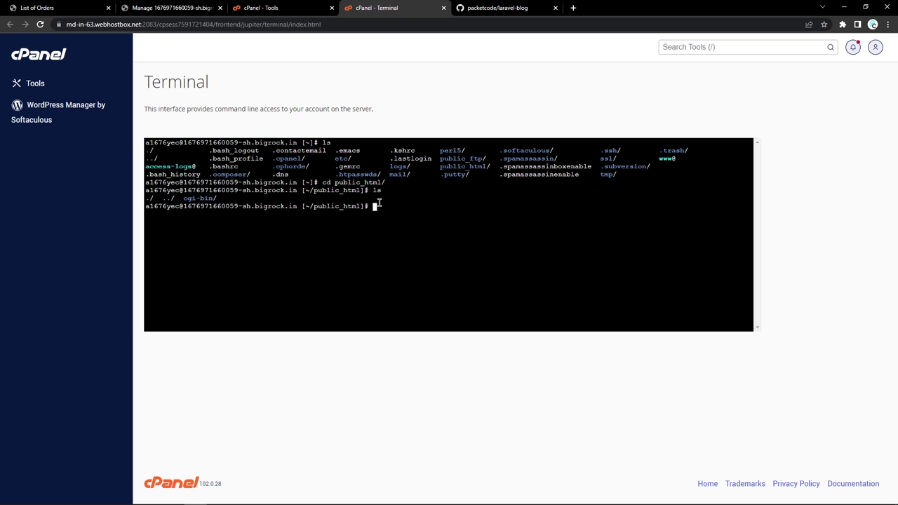
Step: From the home directory, try to git clone the laravel-blog repo into public_html
{"action": "type", "text": "cd .."}
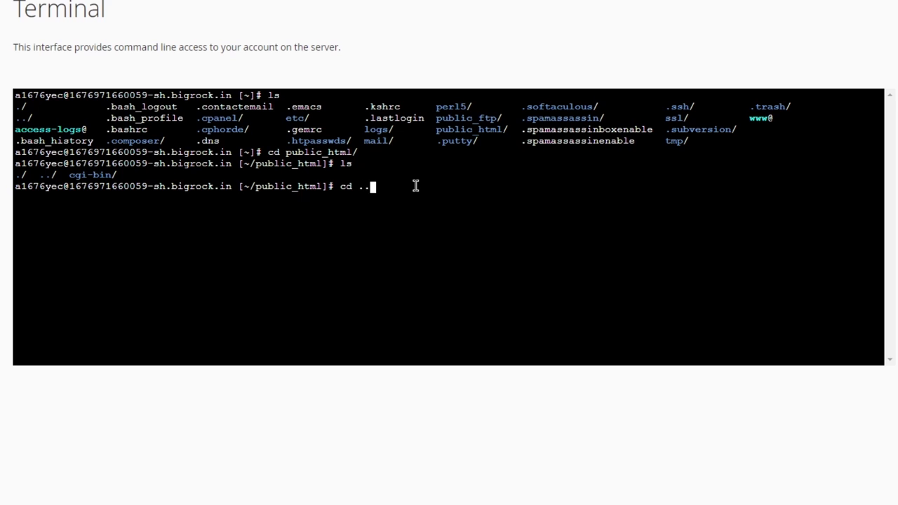
{"action": "key", "text": "Return"}
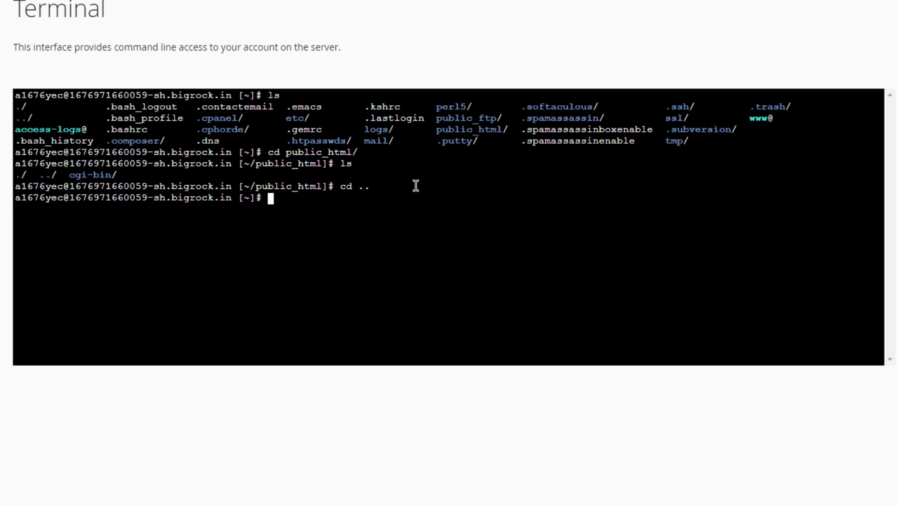
{"action": "type", "text": "git clone"}
{"action": "key", "text": "ctrl+v"}
{"action": "type", "text": "public_h"}
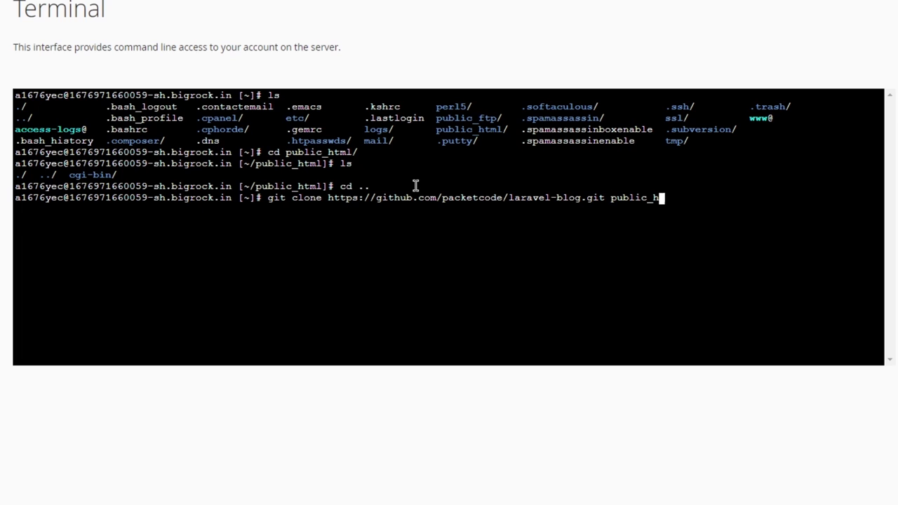
{"action": "key", "text": "Tab"}
{"action": "key", "text": "Return"}
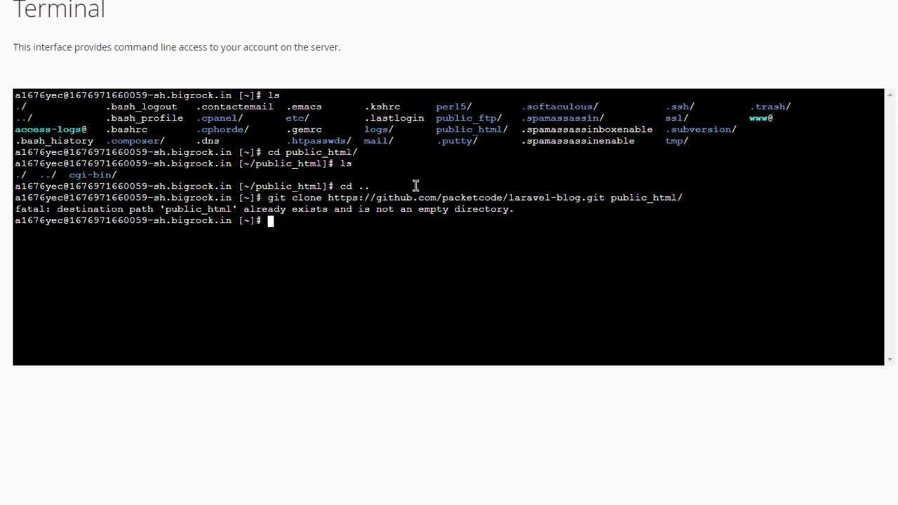
Step: Delete the cgi-bin folder from public_html with rm -rf and confirm it is empty
{"action": "type", "text": "cd pub"}
{"action": "key", "text": "Tab"}
{"action": "key", "text": "Tab"}
{"action": "key", "text": "Return"}
{"action": "key", "text": "ctrl+l"}
{"action": "type", "text": "ls"}
{"action": "key", "text": "Return"}
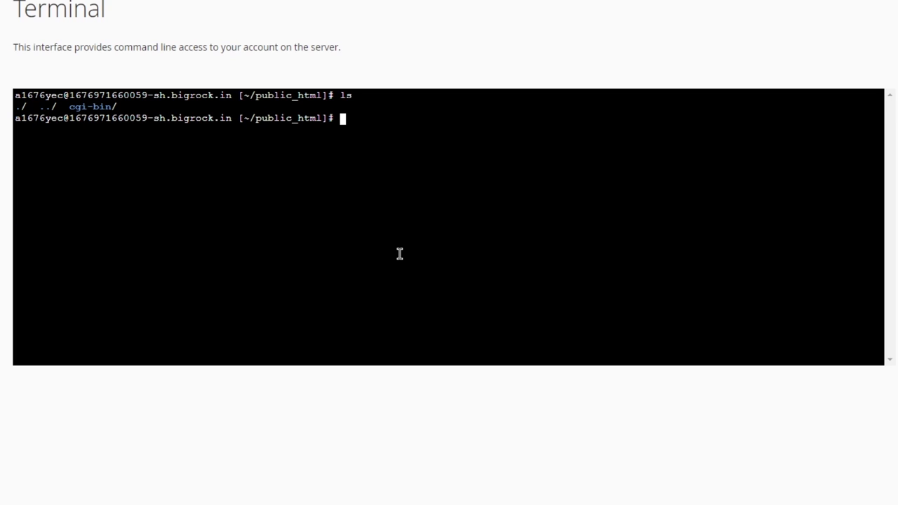
{"action": "type", "text": "rm -rf cgi"}
{"action": "key", "text": "Tab"}
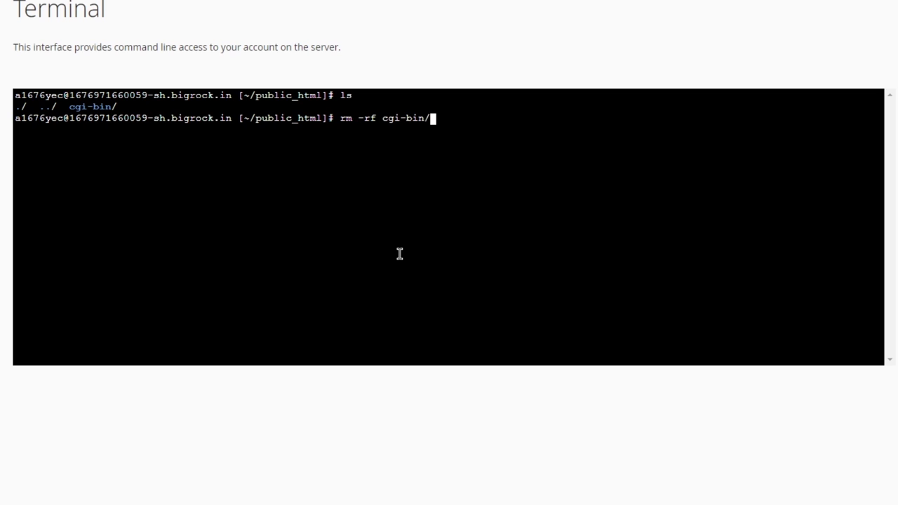
{"action": "key", "text": "Return"}
{"action": "type", "text": "ls"}
{"action": "key", "text": "Return"}
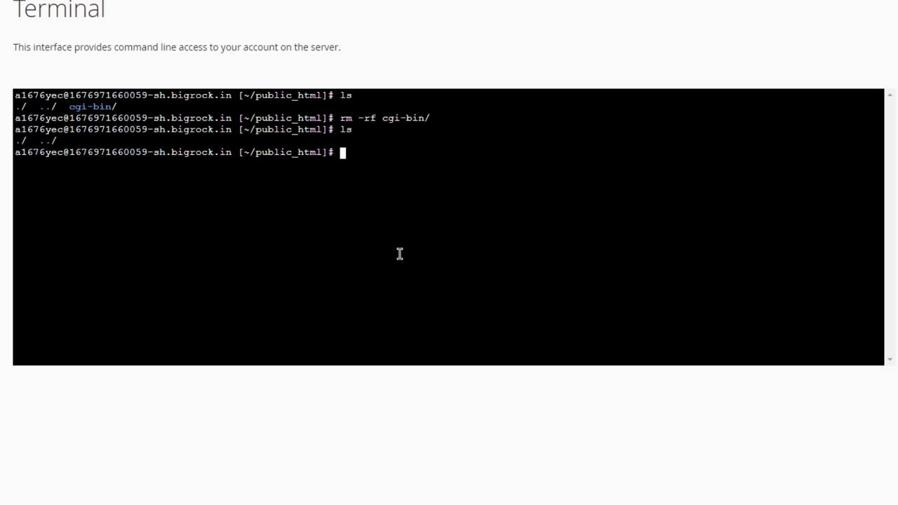
Step: Clone the laravel-blog repo into the empty public_html/ and list the project files
{"action": "type", "text": "cd .."}
{"action": "key", "text": "Return"}
{"action": "type", "text": "git clone"}
{"action": "key", "text": "ctrl+v"}
{"action": "type", "text": "public_html/"}
{"action": "key", "text": "Return"}
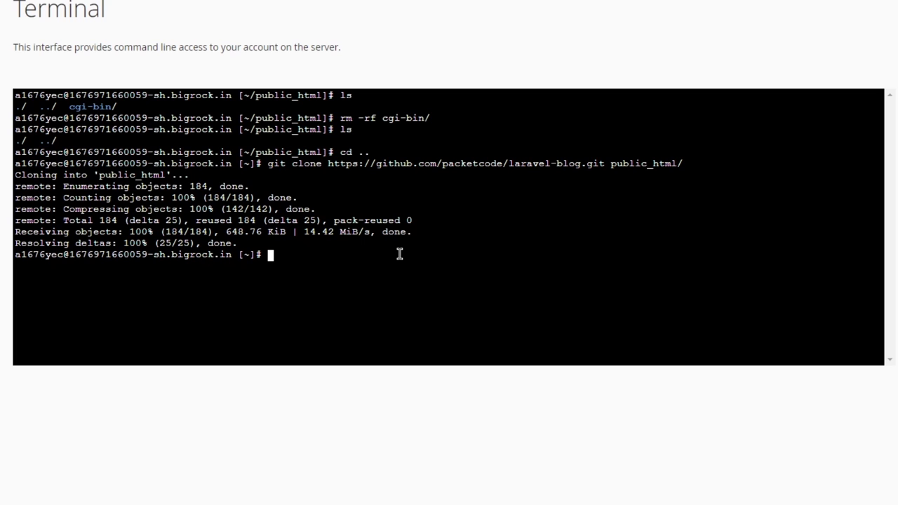
{"action": "type", "text": "cd public_"}
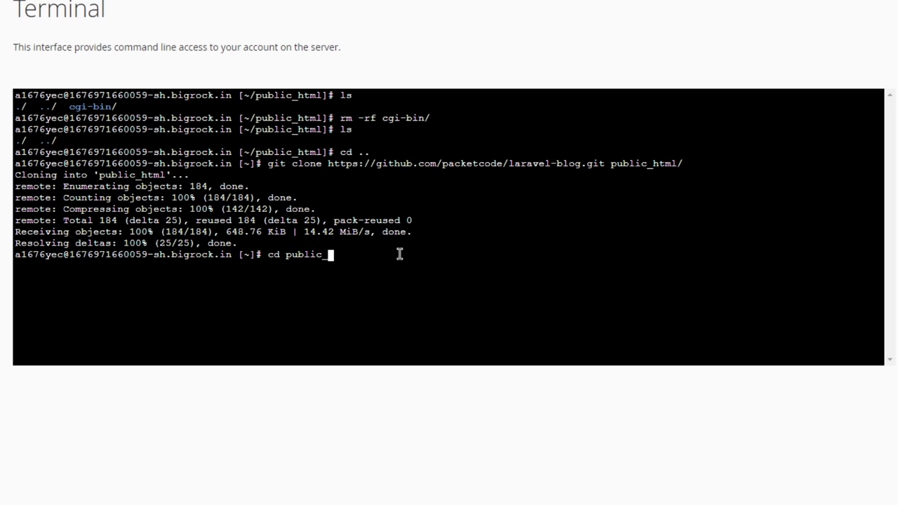
{"action": "type", "text": "html/"}
{"action": "key", "text": "Return"}
{"action": "type", "text": "ls"}
{"action": "key", "text": "Return"}
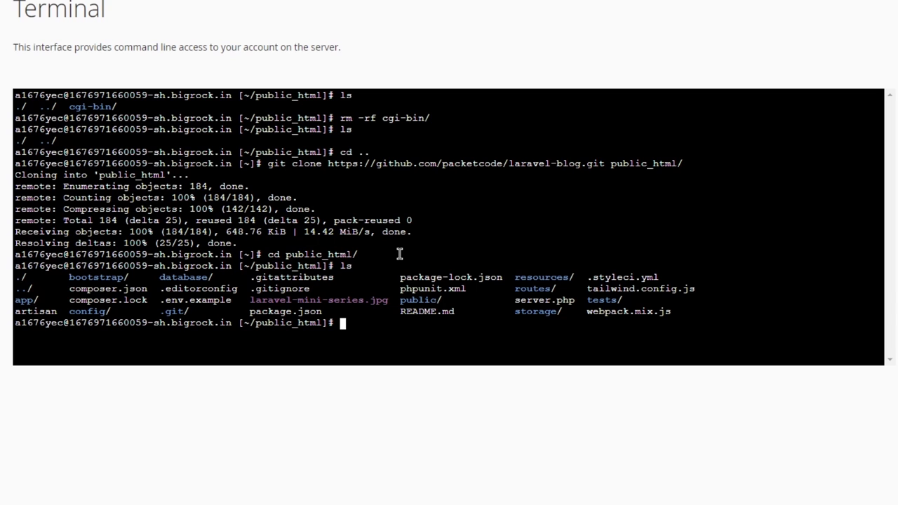
Step: Install the project's dependencies with composer install, then clear and relist the files
{"action": "type", "text": "composer inst"}
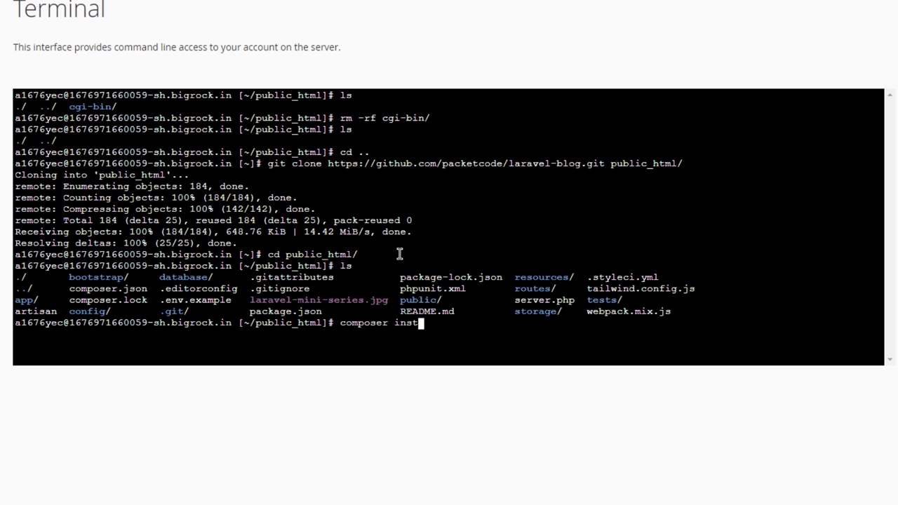
{"action": "type", "text": "all"}
{"action": "key", "text": "Return"}
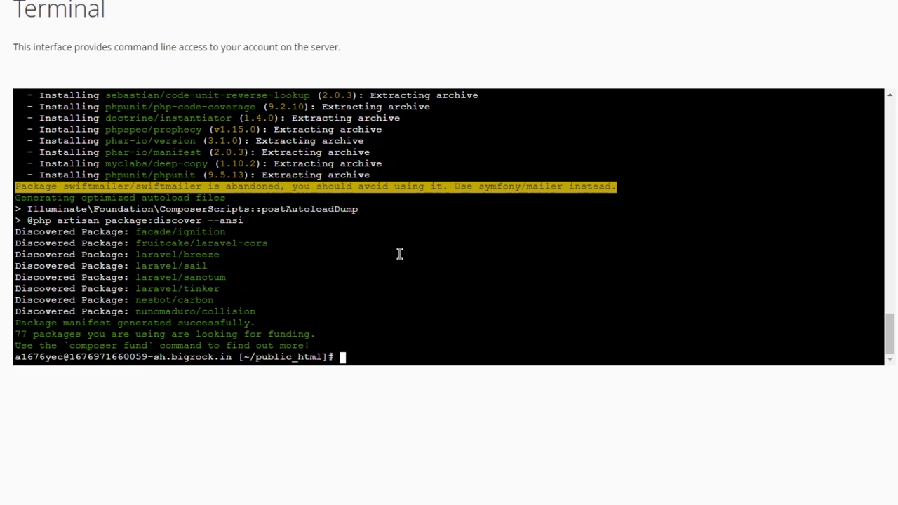
{"action": "type", "text": "clear"}
{"action": "key", "text": "Return"}
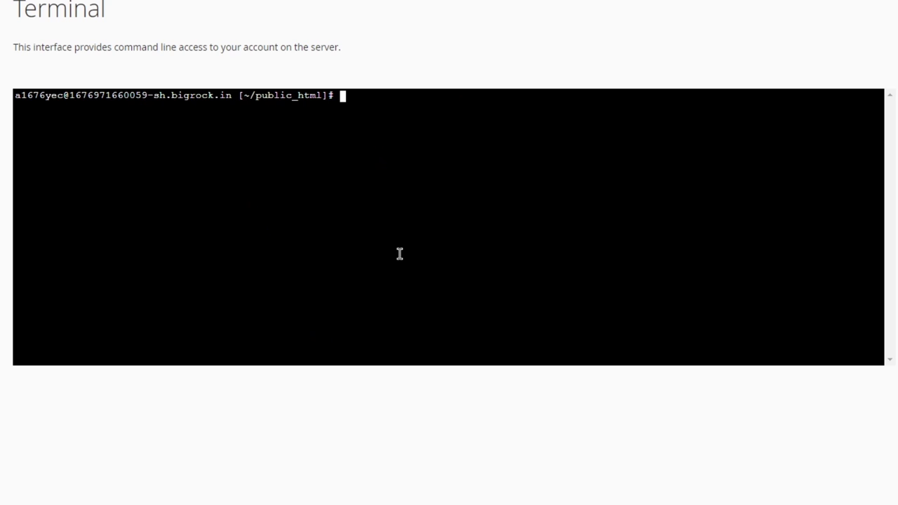
{"action": "type", "text": "ls"}
{"action": "key", "text": "Return"}
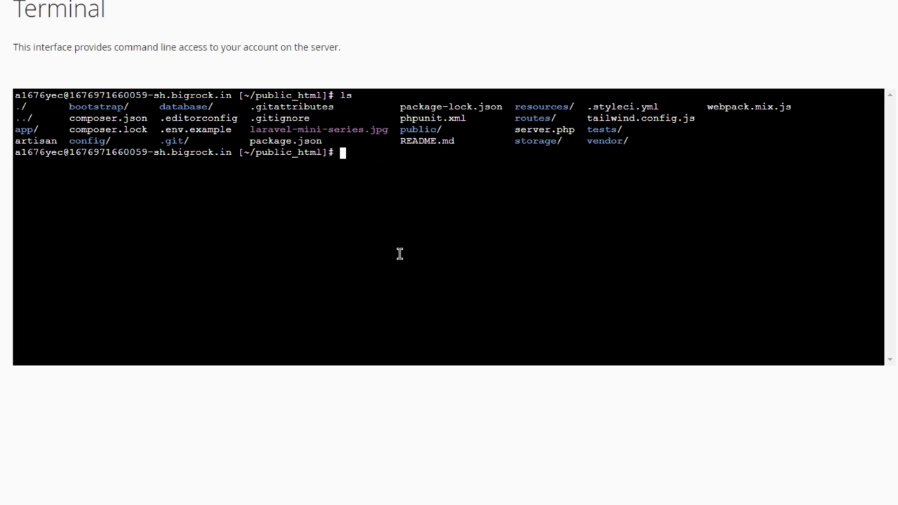
Step: Copy .env.example to .env and confirm the new .env file in the listing
{"action": "left_click_drag", "start_coordinate": [161, 130], "coordinate": [232, 131]}
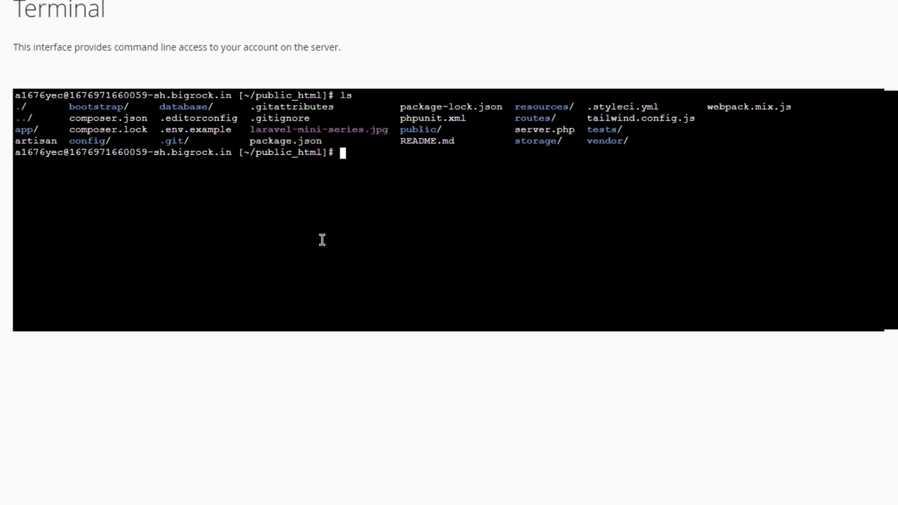
{"action": "type", "text": "cp .en"}
{"action": "key", "text": "Tab"}
{"action": "type", "text": ".env"}
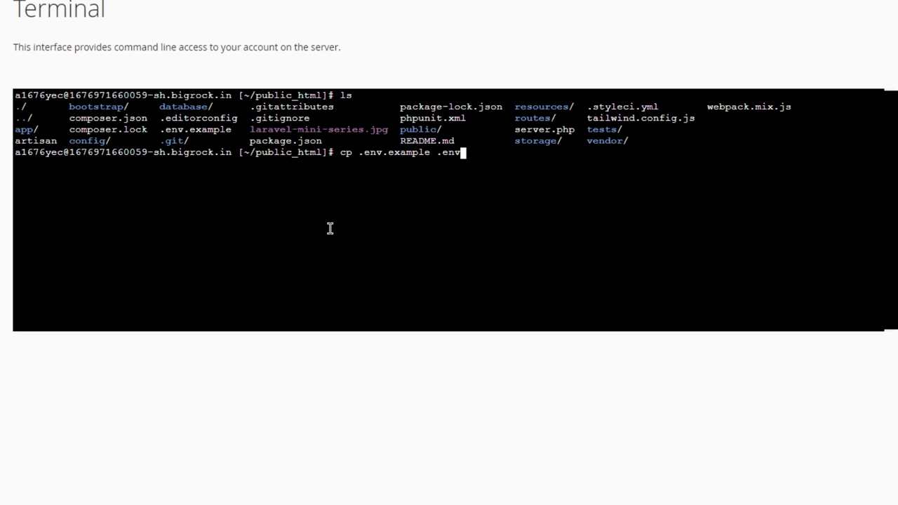
{"action": "left_click_drag", "start_coordinate": [358, 152], "coordinate": [463, 152]}
{"action": "left_click", "coordinate": [530, 154]}
{"action": "key", "text": "Return"}
{"action": "type", "text": "ls"}
{"action": "key", "text": "Return"}
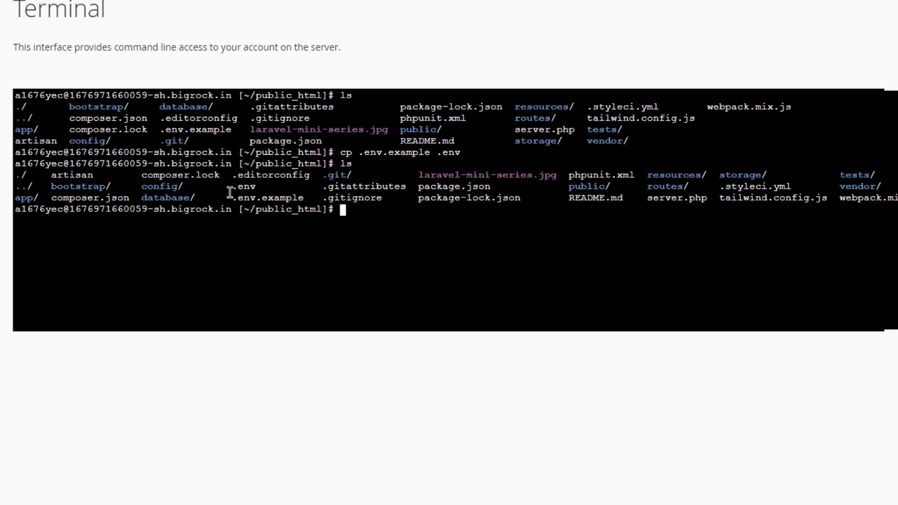
{"action": "left_click_drag", "start_coordinate": [247, 175], "coordinate": [239, 187]}
{"action": "left_click", "coordinate": [355, 206]}
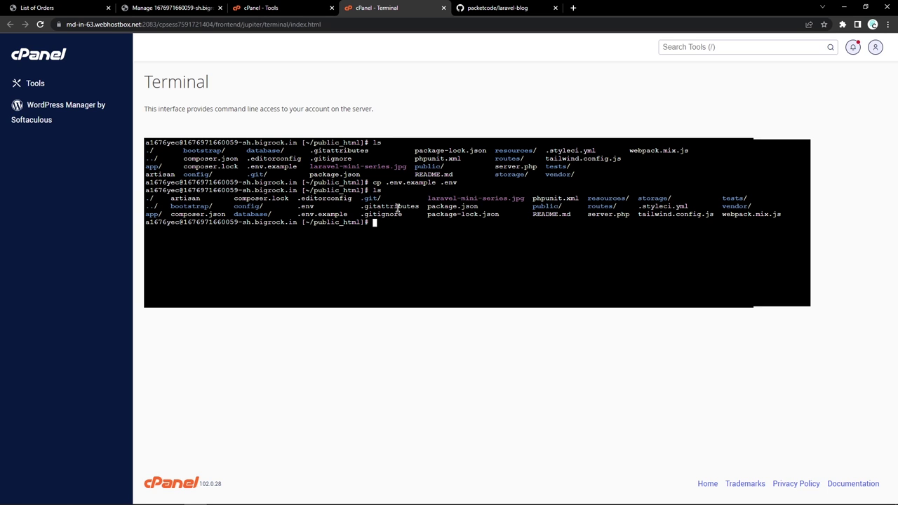
Step: Open MySQL Databases from the cPanel Tools page's Databases section in a new tab
{"action": "left_click", "coordinate": [263, 8]}
{"action": "scroll", "coordinate": [296, 223], "scroll_direction": "up", "scroll_amount": 7}
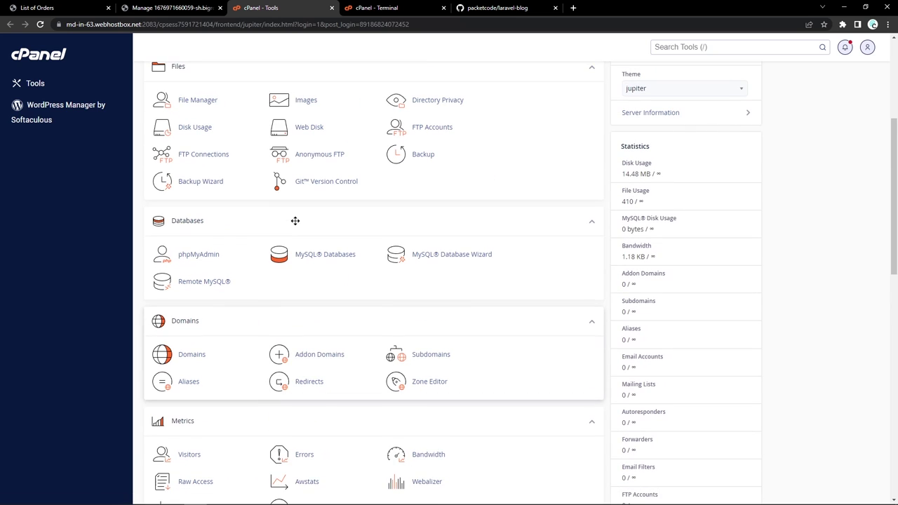
{"action": "scroll", "coordinate": [188, 222], "scroll_direction": "up", "scroll_amount": 2}
{"action": "scroll", "coordinate": [195, 301], "scroll_direction": "down", "scroll_amount": 1}
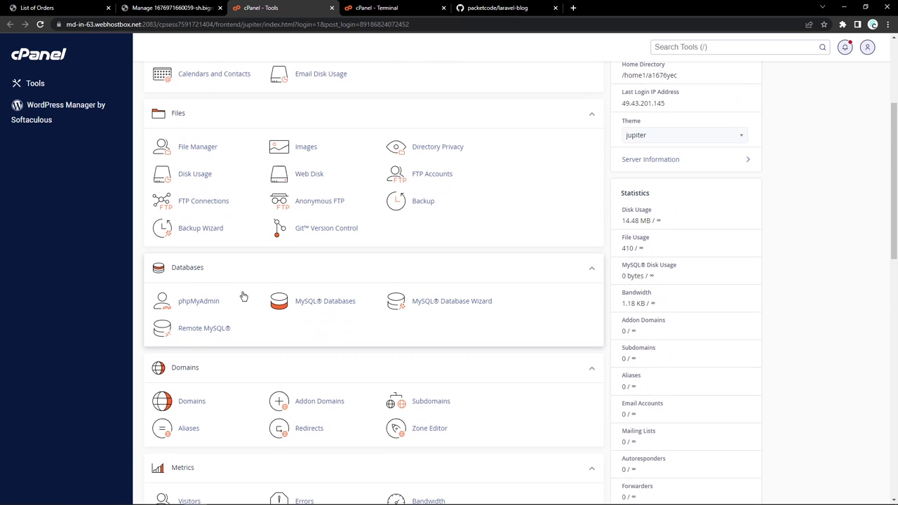
{"action": "middle_click", "coordinate": [311, 307]}
Step: Create a new MySQL database named laravel_blog
{"action": "left_click", "coordinate": [392, 5]}
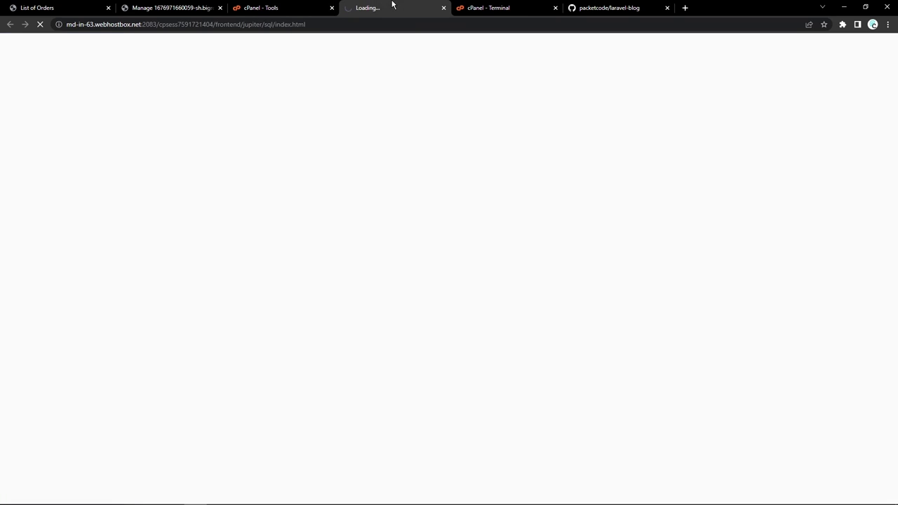
{"action": "left_click", "coordinate": [284, 188]}
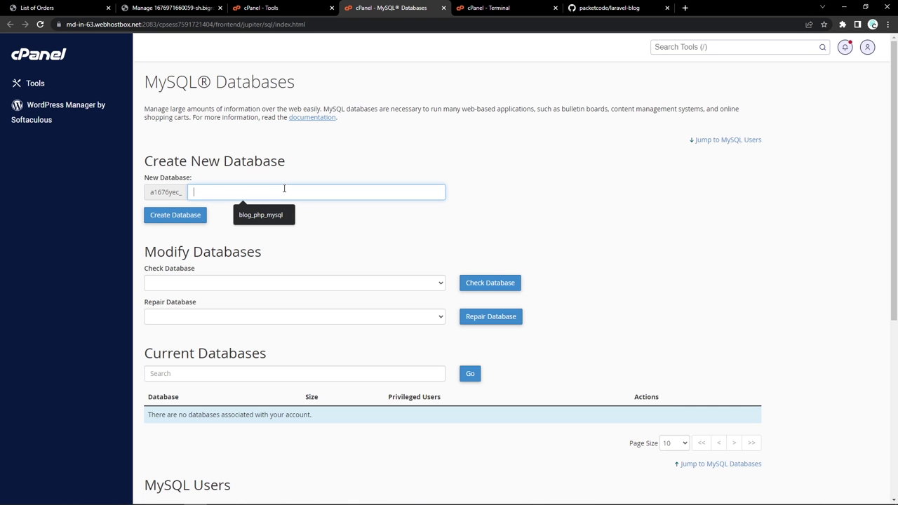
{"action": "type", "text": "laravel_blog"}
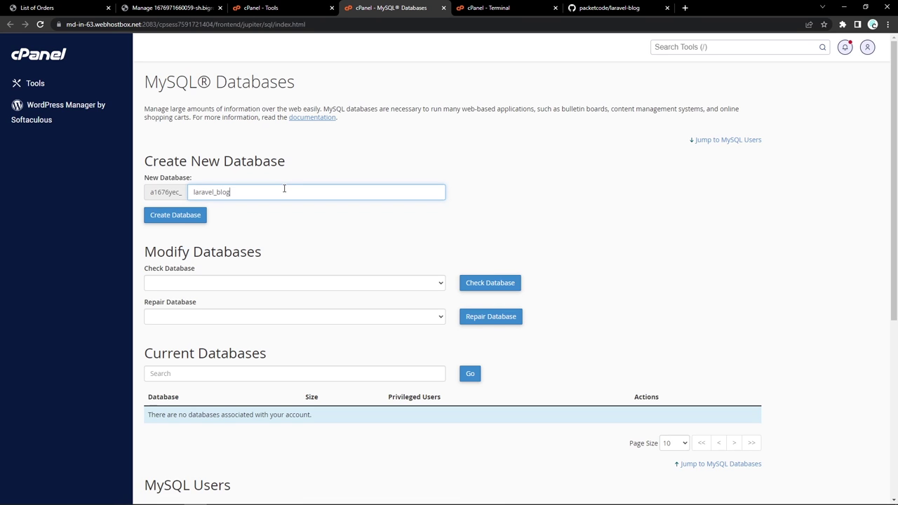
{"action": "left_click", "coordinate": [198, 216]}
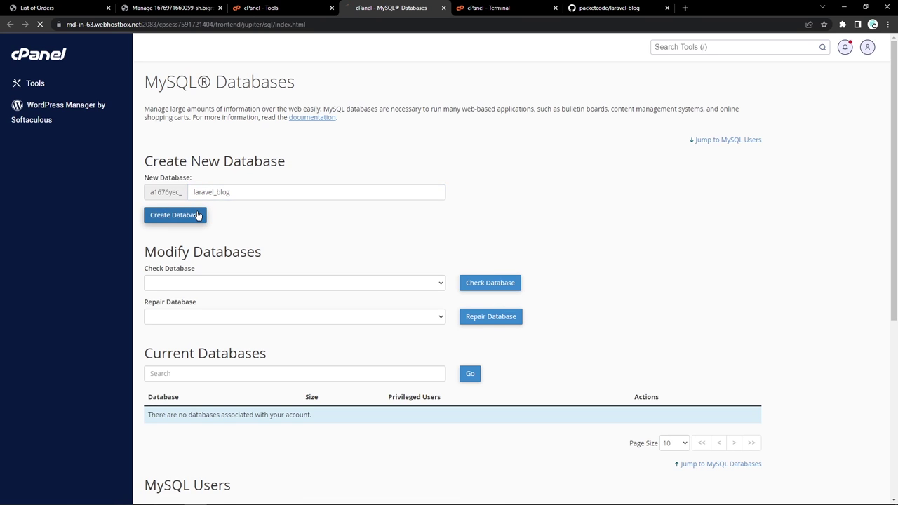
Step: Create a new MySQL user named packetcode with a password
{"action": "scroll", "coordinate": [281, 210], "scroll_direction": "down", "scroll_amount": 3}
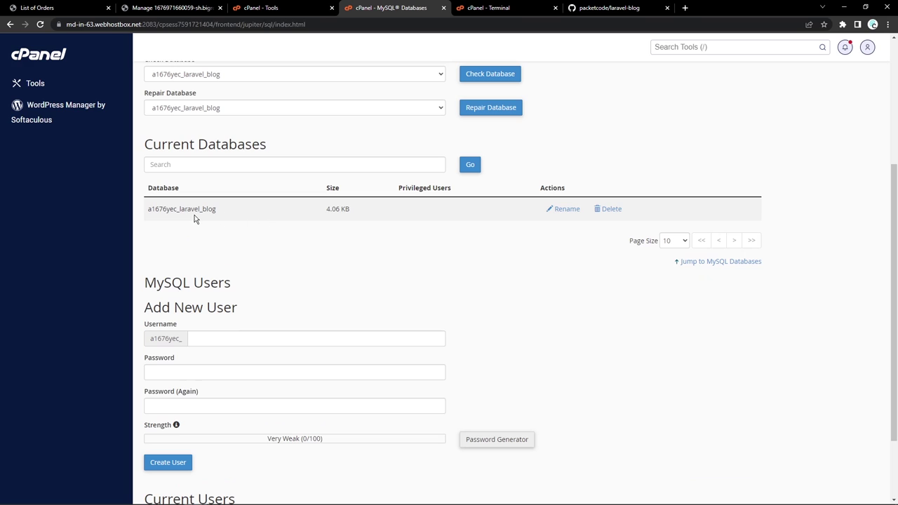
{"action": "left_click", "coordinate": [247, 333]}
{"action": "left_click", "coordinate": [387, 268]}
{"action": "left_click", "coordinate": [307, 332]}
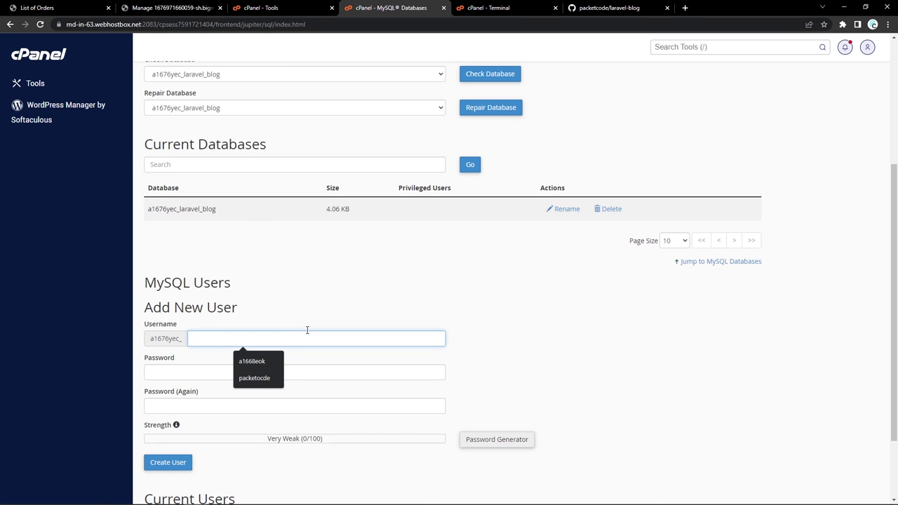
{"action": "type", "text": "packetcode"}
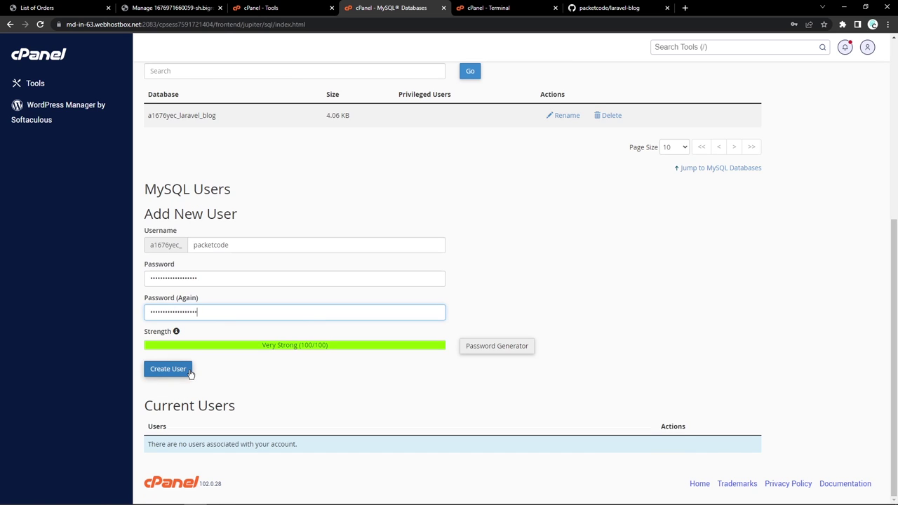
{"action": "left_click", "coordinate": [168, 369]}
Step: Add the packetcode user to the laravel_blog database and tick ALL PRIVILEGES
{"action": "scroll", "coordinate": [372, 213], "scroll_direction": "down", "scroll_amount": 3}
{"action": "scroll", "coordinate": [473, 236], "scroll_direction": "down", "scroll_amount": 5}
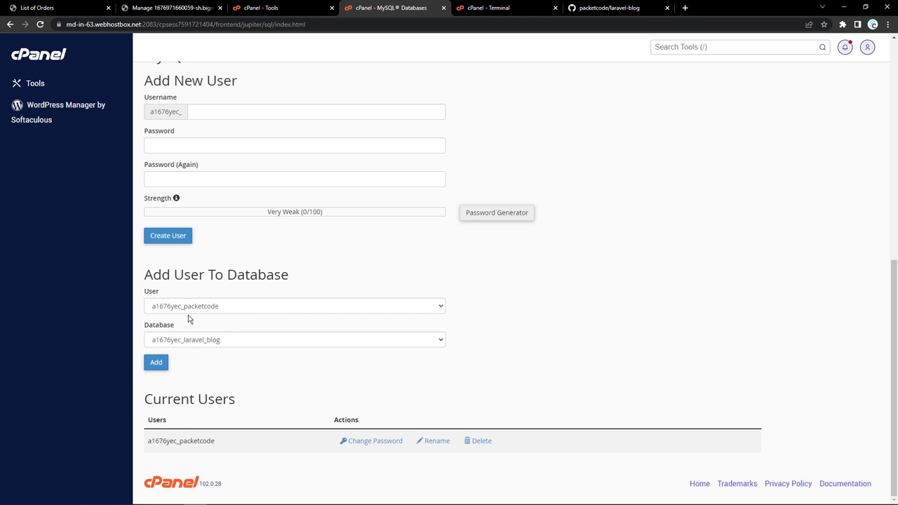
{"action": "left_click", "coordinate": [156, 363]}
{"action": "left_click", "coordinate": [150, 164]}
Step: Save the user's full privileges on laravel_blog, copy the database and user names, and return
{"action": "scroll", "coordinate": [325, 213], "scroll_direction": "down", "scroll_amount": 1}
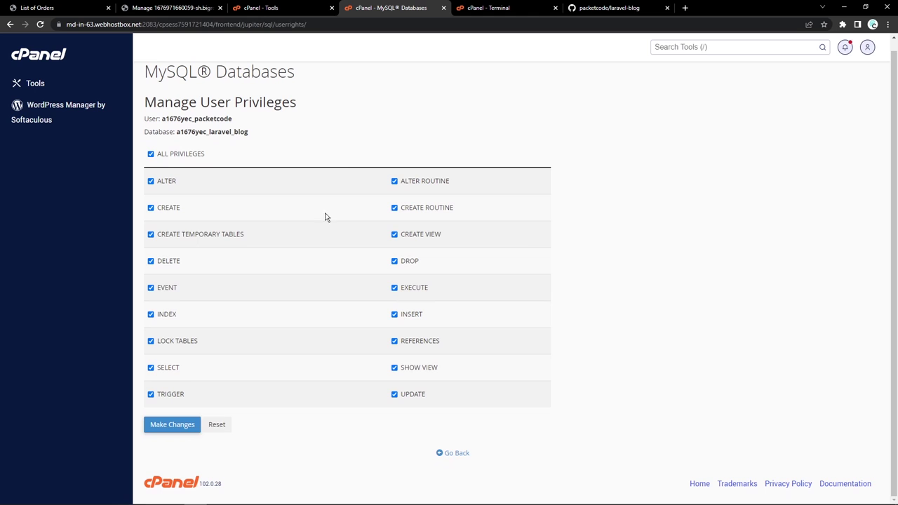
{"action": "left_click", "coordinate": [184, 427]}
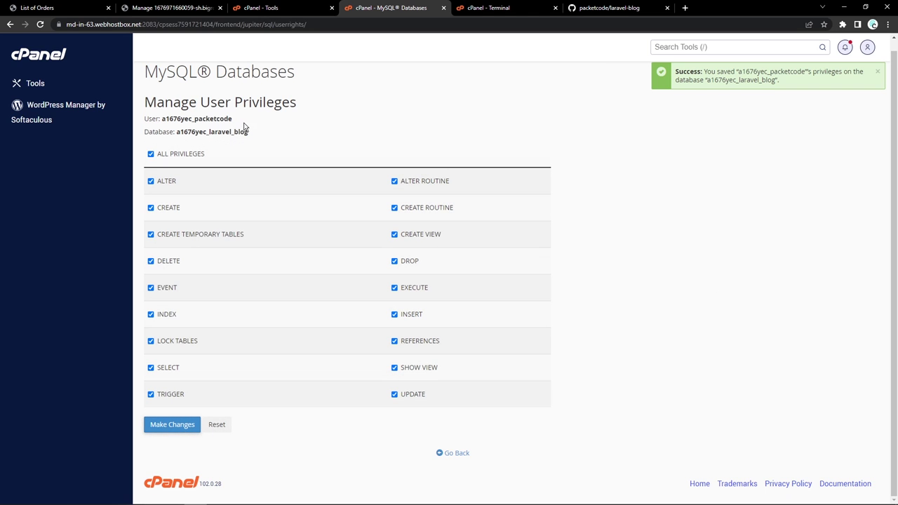
{"action": "left_click_drag", "start_coordinate": [243, 122], "coordinate": [160, 119]}
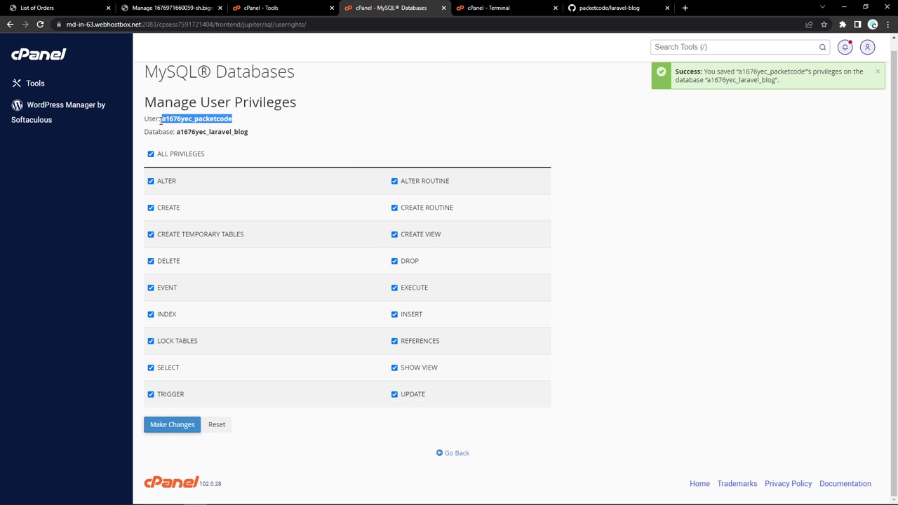
{"action": "left_click", "coordinate": [241, 131]}
{"action": "left_click_drag", "start_coordinate": [244, 131], "coordinate": [177, 132]}
{"action": "left_click", "coordinate": [437, 451]}
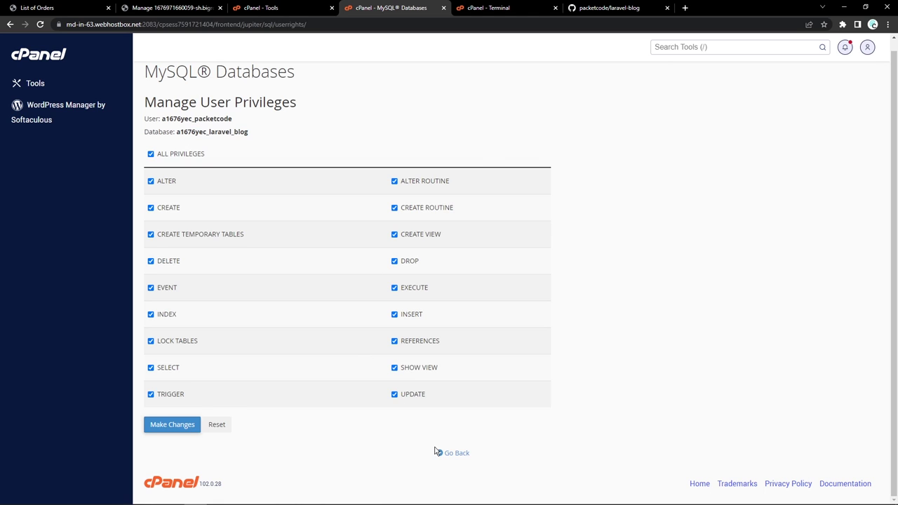
{"action": "left_click_drag", "start_coordinate": [239, 313], "coordinate": [146, 311]}
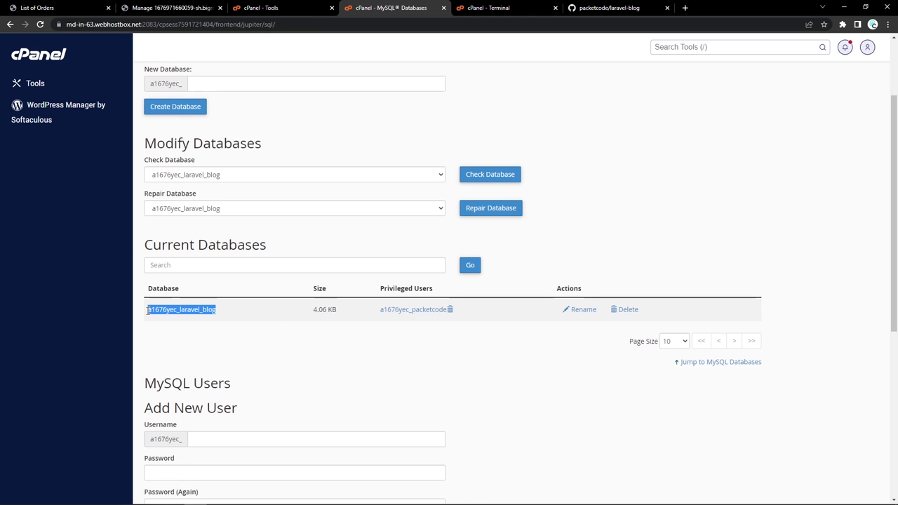
{"action": "scroll", "coordinate": [145, 311], "scroll_direction": "down", "scroll_amount": 5}
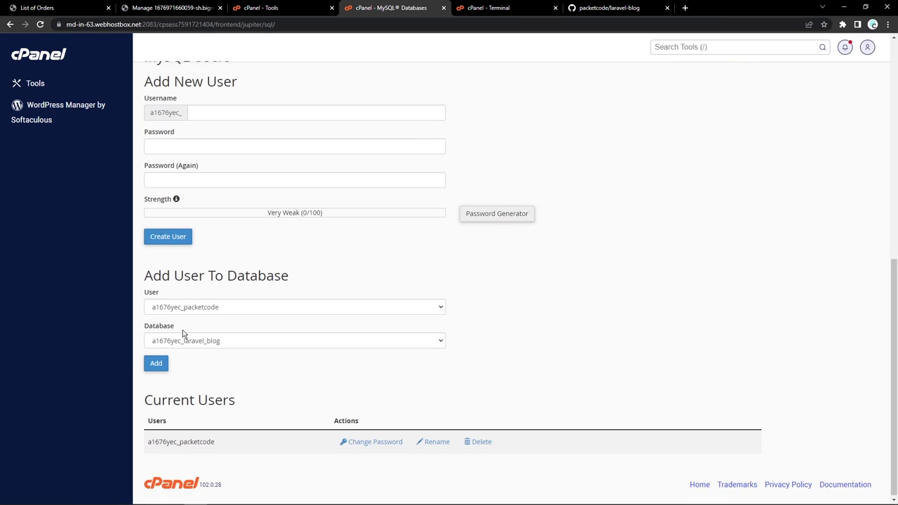
{"action": "left_click_drag", "start_coordinate": [223, 444], "coordinate": [148, 453]}
{"action": "key", "text": "ctrl+c"}
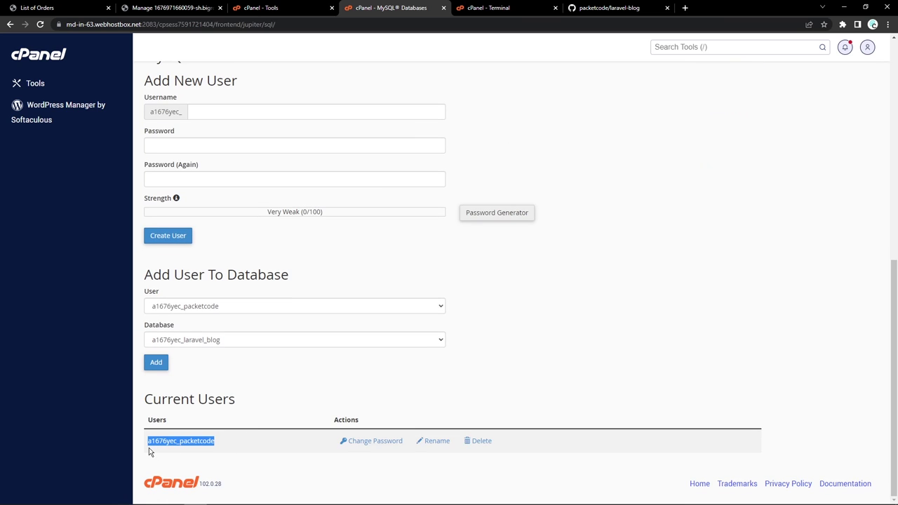
{"action": "left_click", "coordinate": [487, 9]}
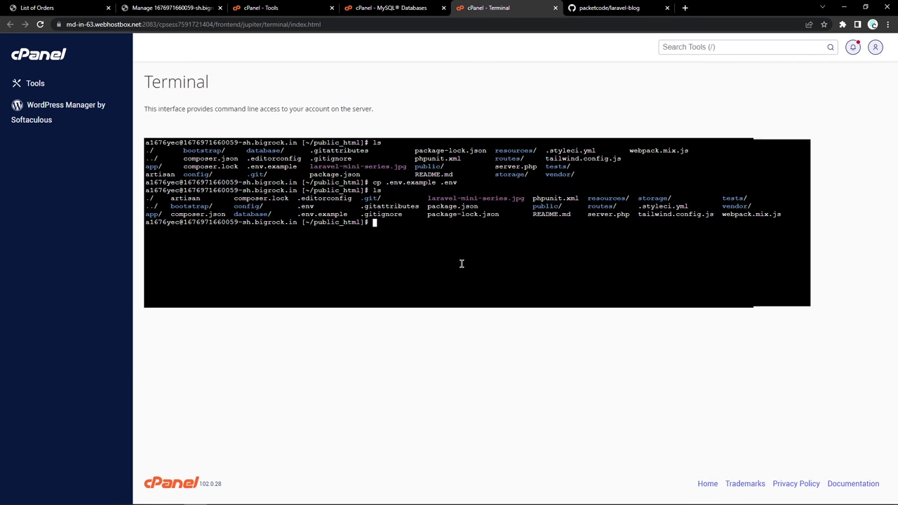
Step: Open .env in nano and replace the DB_DATABASE value with the laravel_blog database name
{"action": "type", "text": "ls"}
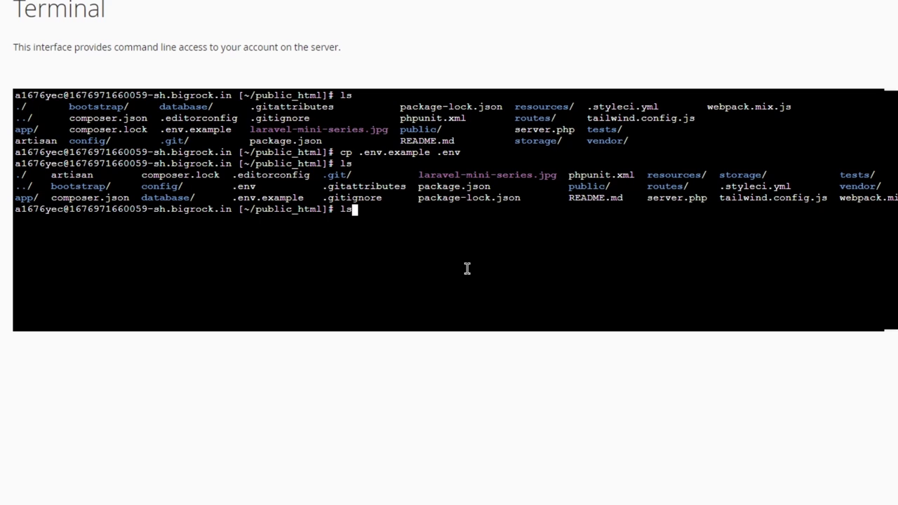
{"action": "key", "text": "Return"}
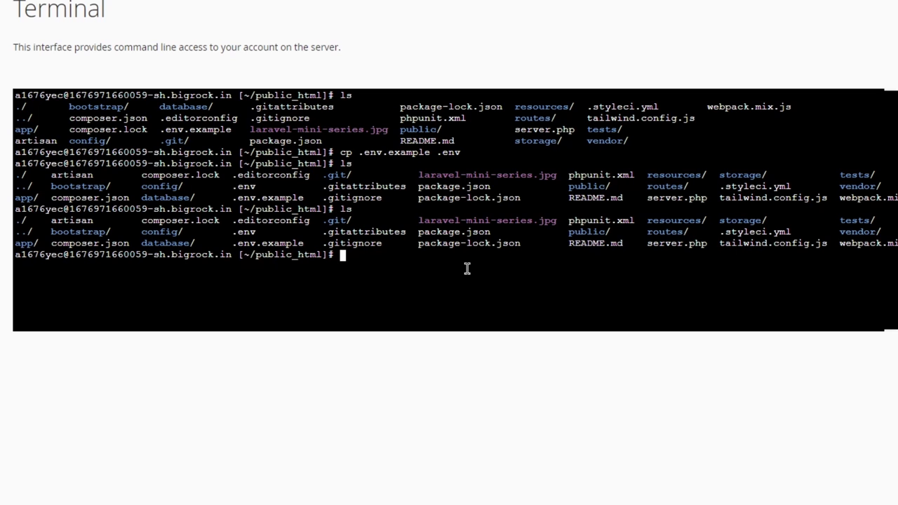
{"action": "type", "text": "nano .env"}
{"action": "key", "text": "Return"}
{"action": "key", "text": "Down"}
{"action": "key", "text": "Down"}
{"action": "key", "text": "Down"}
{"action": "key", "text": "Down"}
{"action": "key", "text": "Down"}
{"action": "key", "text": "Down"}
{"action": "key", "text": "Down"}
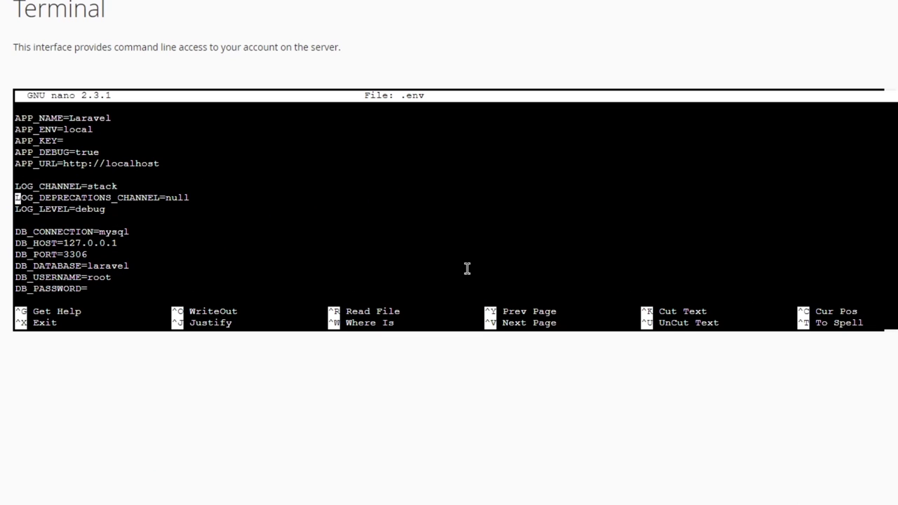
{"action": "key", "text": "Down"}
{"action": "key", "text": "Down"}
{"action": "key", "text": "Down"}
{"action": "key", "text": "Down"}
{"action": "key", "text": "Down"}
{"action": "key", "text": "Down"}
{"action": "key", "text": "Down"}
{"action": "key", "text": "Up"}
{"action": "key", "text": "Right"}
{"action": "key", "text": "Right"}
{"action": "key", "text": "Right"}
{"action": "key", "text": "Right"}
{"action": "key", "text": "Right"}
{"action": "key", "text": "Right"}
{"action": "key", "text": "Right"}
{"action": "key", "text": "Right"}
{"action": "key", "text": "Right"}
{"action": "key", "text": "Right"}
{"action": "key", "text": "Right"}
{"action": "key", "text": "Right"}
{"action": "key", "text": "Delete"}
{"action": "key", "text": "Delete"}
{"action": "key", "text": "Delete"}
{"action": "key", "text": "Delete"}
{"action": "key", "text": "Delete"}
{"action": "key", "text": "Delete"}
{"action": "key", "text": "Delete"}
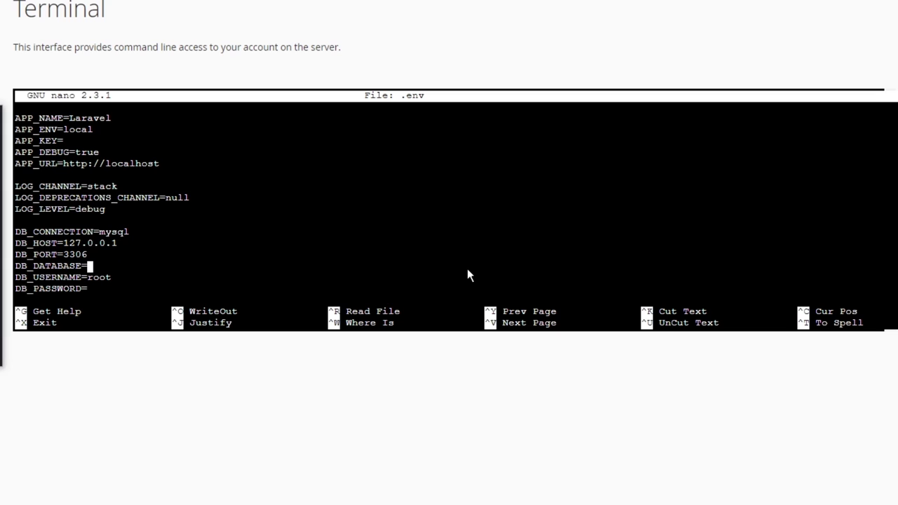
{"action": "key", "text": "Page_Down"}
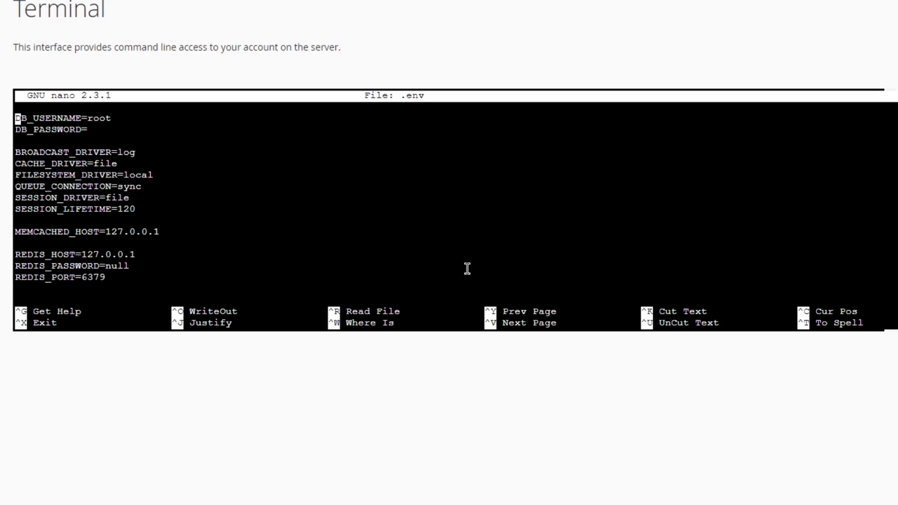
Step: Replace the default root DB_USERNAME with the pasted packetcode database username
{"action": "scroll", "coordinate": [467, 269], "scroll_direction": "up", "scroll_amount": 5}
{"action": "left_click", "coordinate": [123, 280]}
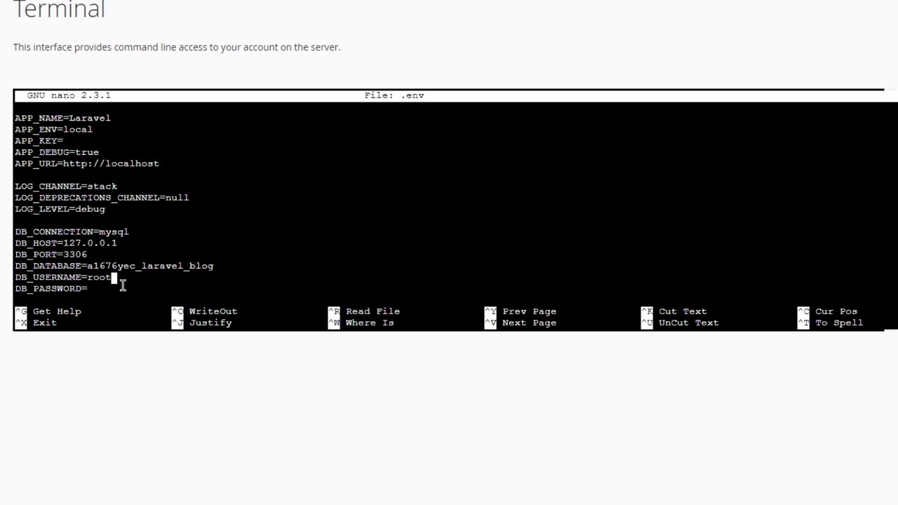
{"action": "key", "text": "BackSpace"}
{"action": "key", "text": "BackSpace"}
{"action": "key", "text": "BackSpace"}
{"action": "key", "text": "BackSpace"}
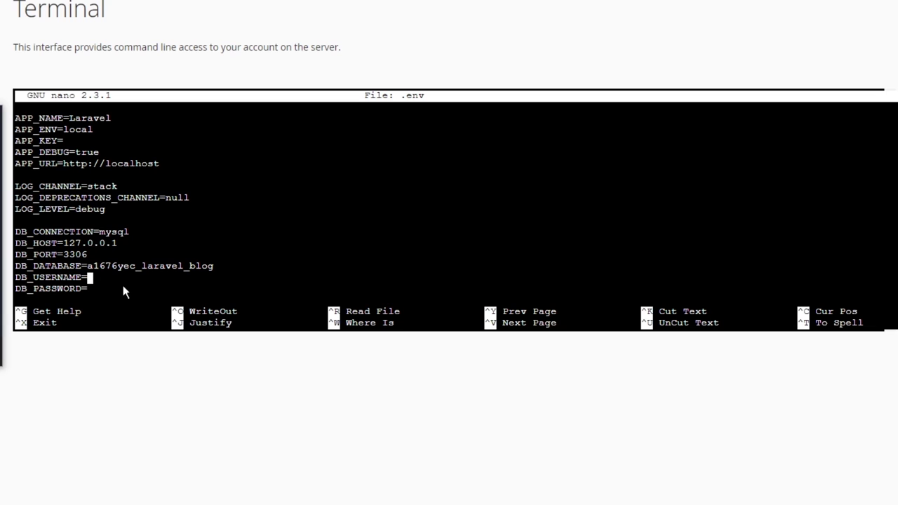
{"action": "scroll", "coordinate": [122, 287], "scroll_direction": "down", "scroll_amount": 10}
{"action": "scroll", "coordinate": [123, 284], "scroll_direction": "up", "scroll_amount": 2}
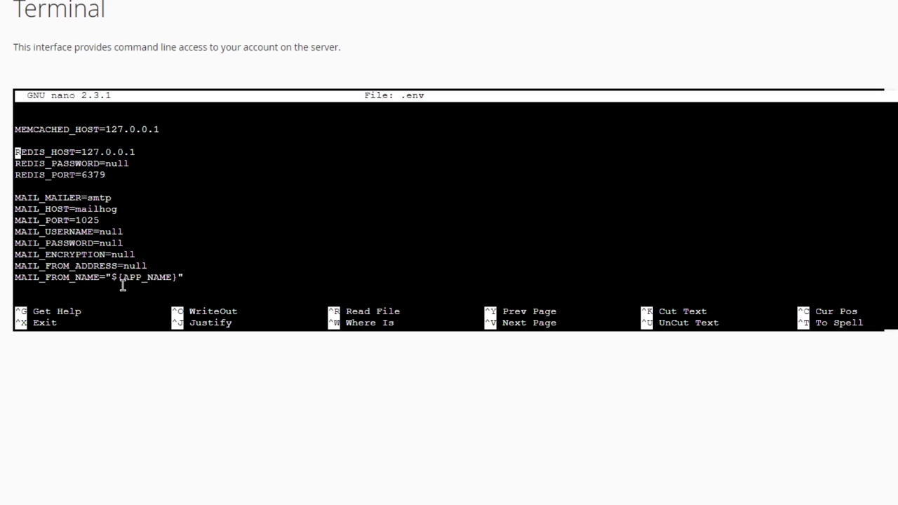
{"action": "scroll", "coordinate": [123, 284], "scroll_direction": "up", "scroll_amount": 8}
{"action": "key", "text": "Down"}
{"action": "key", "text": "Down"}
{"action": "key", "text": "Down"}
{"action": "key", "text": "Down"}
{"action": "key", "text": "Down"}
{"action": "key", "text": "Right"}
{"action": "key", "text": "Right"}
{"action": "key", "text": "Right"}
{"action": "key", "text": "Right"}
{"action": "key", "text": "Right"}
{"action": "key", "text": "Right"}
{"action": "key", "text": "Right"}
{"action": "key", "text": "Right"}
{"action": "key", "text": "Right"}
{"action": "key", "text": "Right"}
{"action": "key", "text": "Right"}
{"action": "key", "text": "Right"}
{"action": "right_click", "coordinate": [111, 223]}
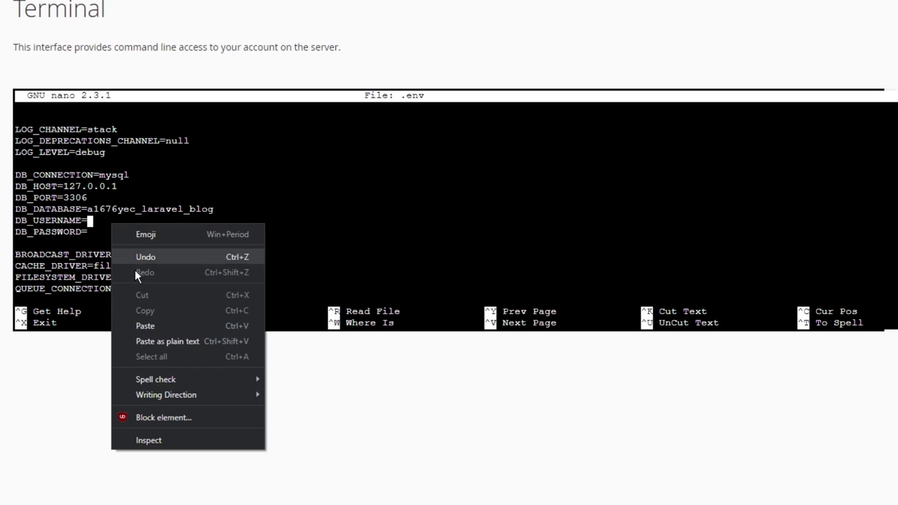
{"action": "left_click", "coordinate": [144, 324]}
Step: Enter the database user's password as DB_PASSWORD, then save .env and exit nano
{"action": "key", "text": "Down"}
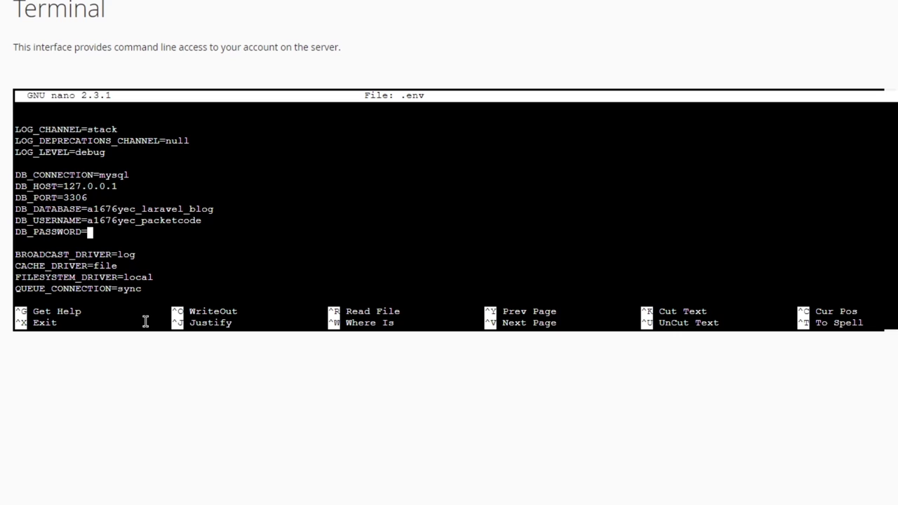
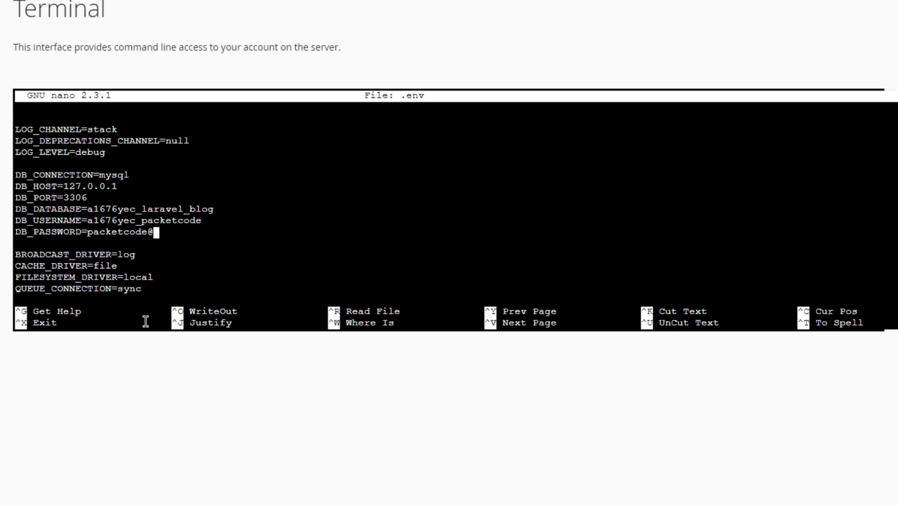
{"action": "key", "text": "ctrl+o"}
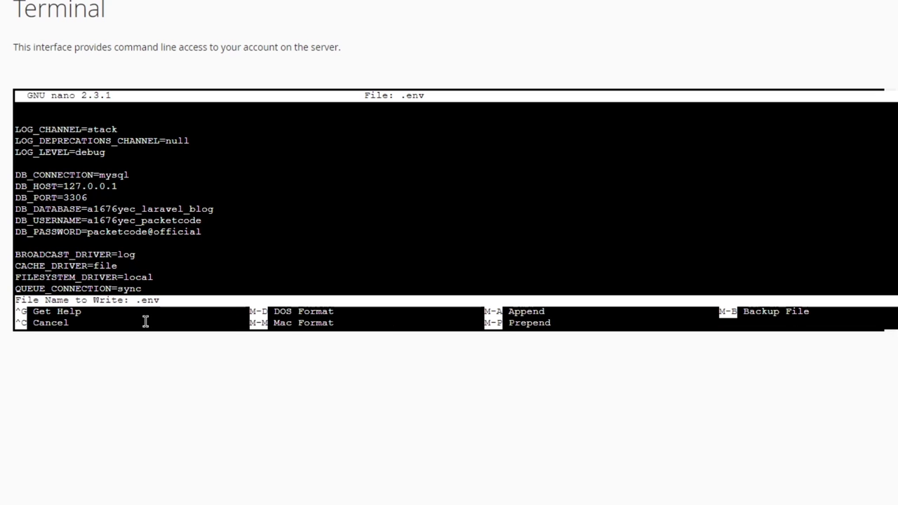
{"action": "key", "text": "Return"}
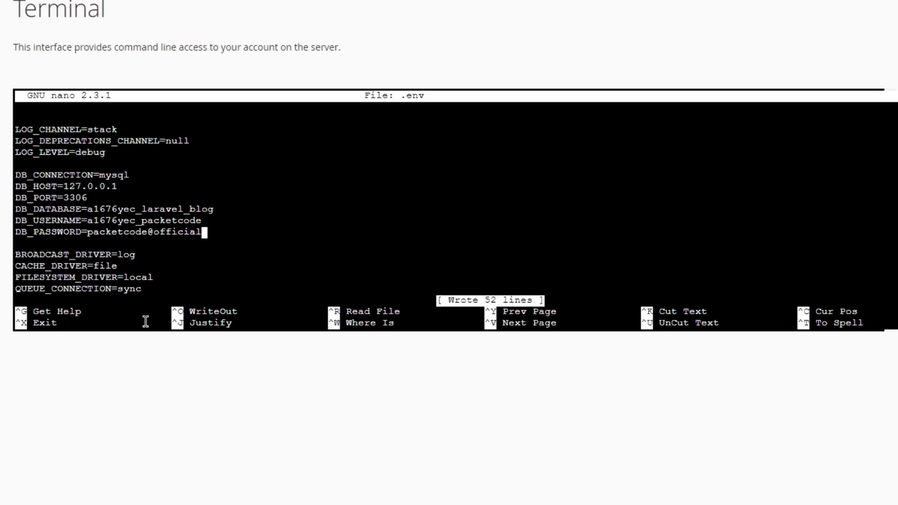
{"action": "key", "text": "ctrl+x"}
Step: Clear the terminal and open phpMyAdmin in a new tab from cPanel Tools
{"action": "type", "text": "clear"}
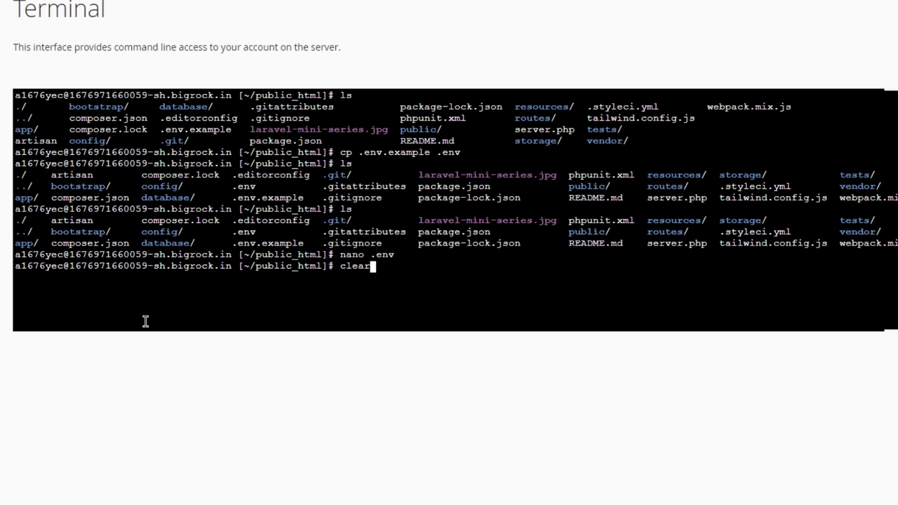
{"action": "key", "text": "Return"}
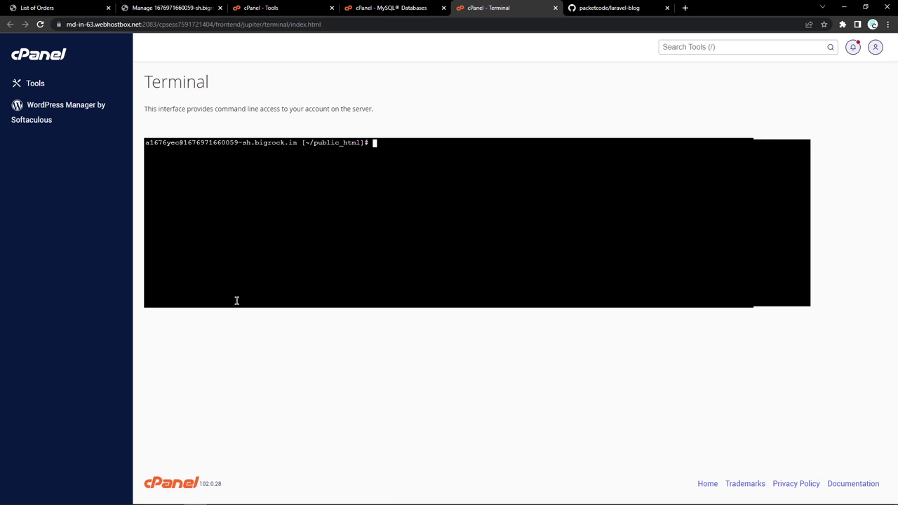
{"action": "left_click", "coordinate": [267, 8]}
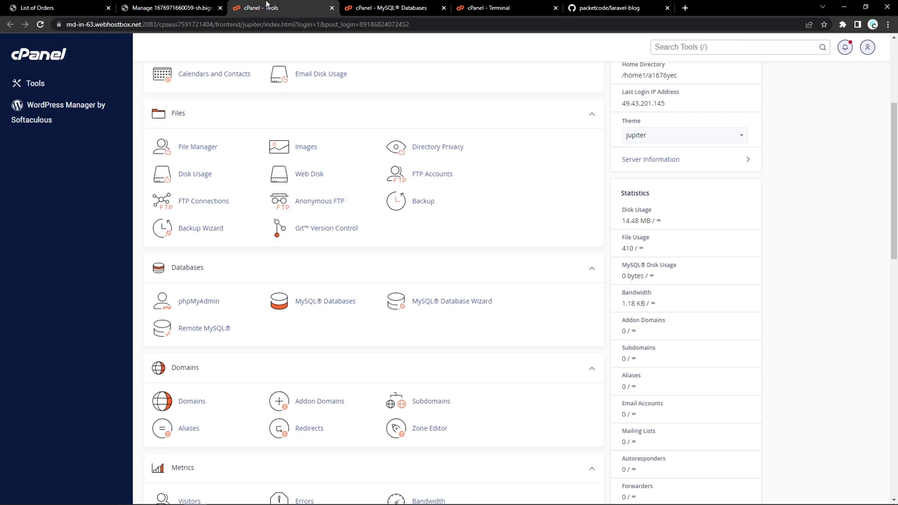
{"action": "middle_click", "coordinate": [209, 303]}
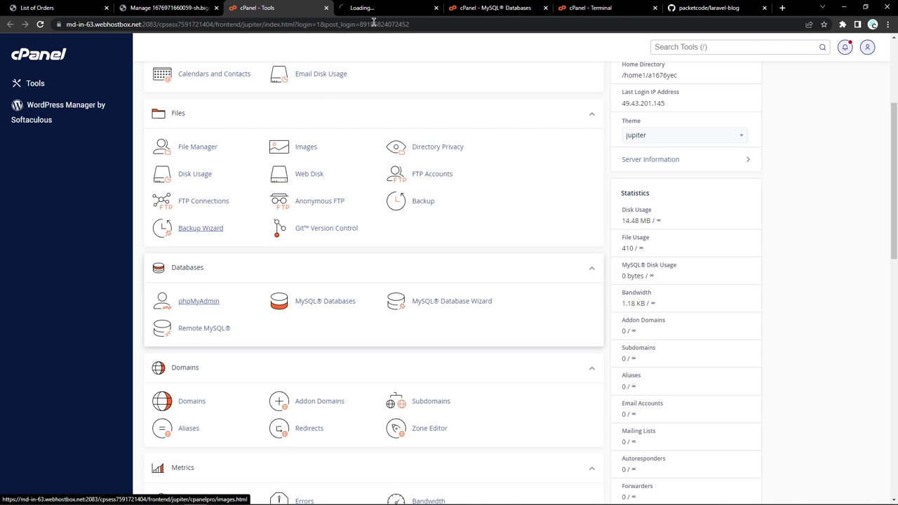
Step: Close the MySQL Databases tab and confirm laravel_blog has no tables in phpMyAdmin
{"action": "left_click", "coordinate": [392, 8]}
{"action": "left_click", "coordinate": [545, 7]}
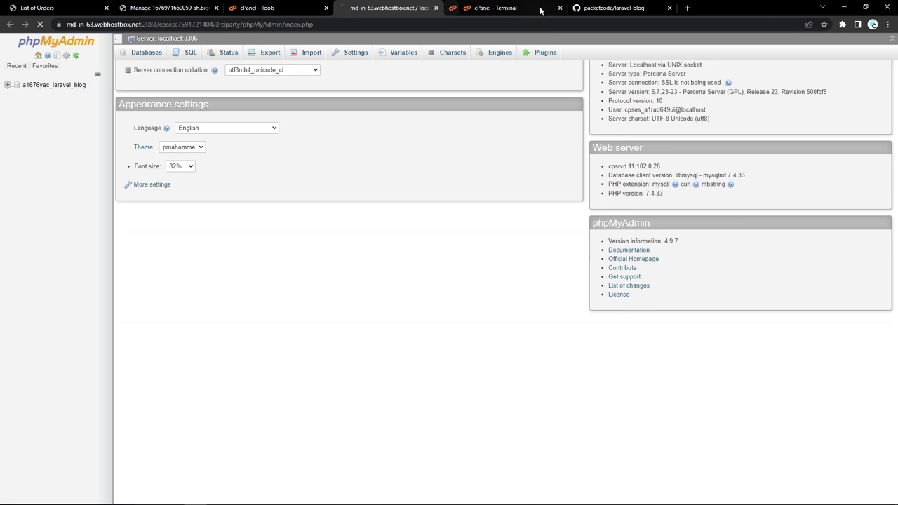
{"action": "left_click", "coordinate": [53, 85]}
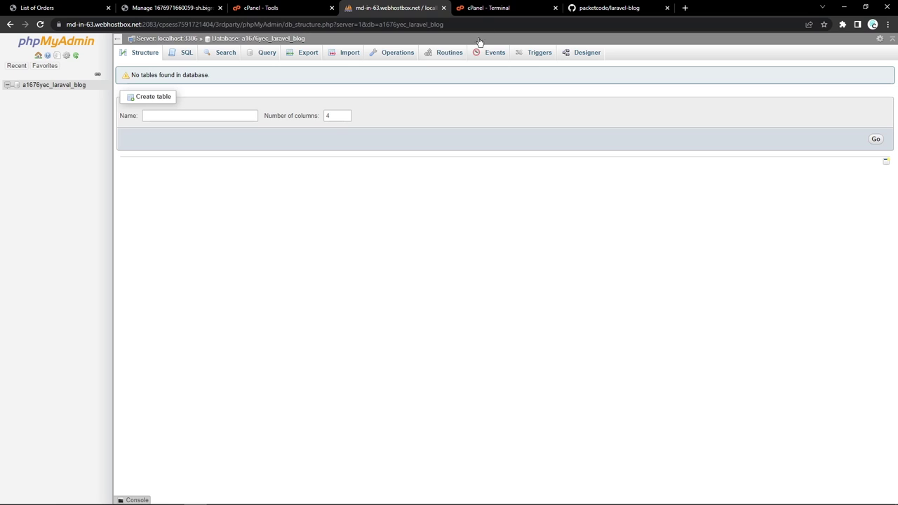
{"action": "left_click", "coordinate": [487, 7]}
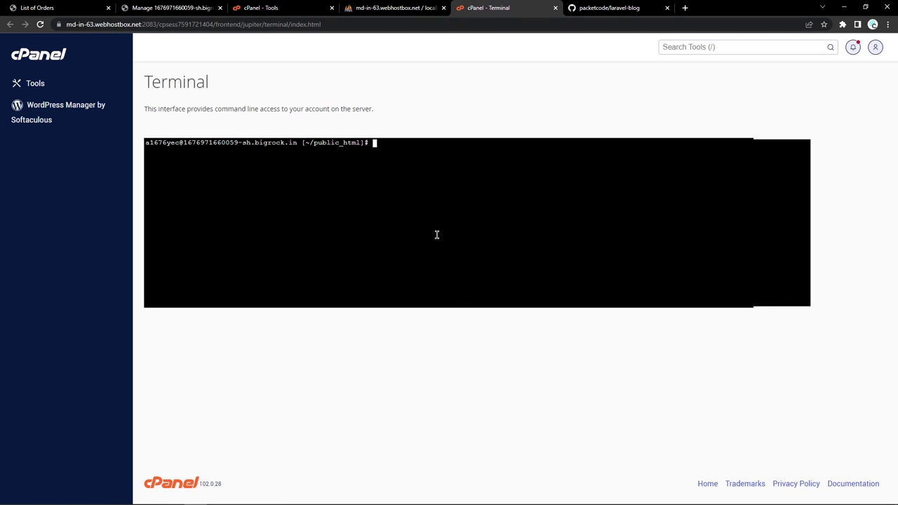
Step: Run php artisan migrate and reload phpMyAdmin to see the new laravel_blog tables
{"action": "type", "text": "php artisan migrate"}
{"action": "key", "text": "Return"}
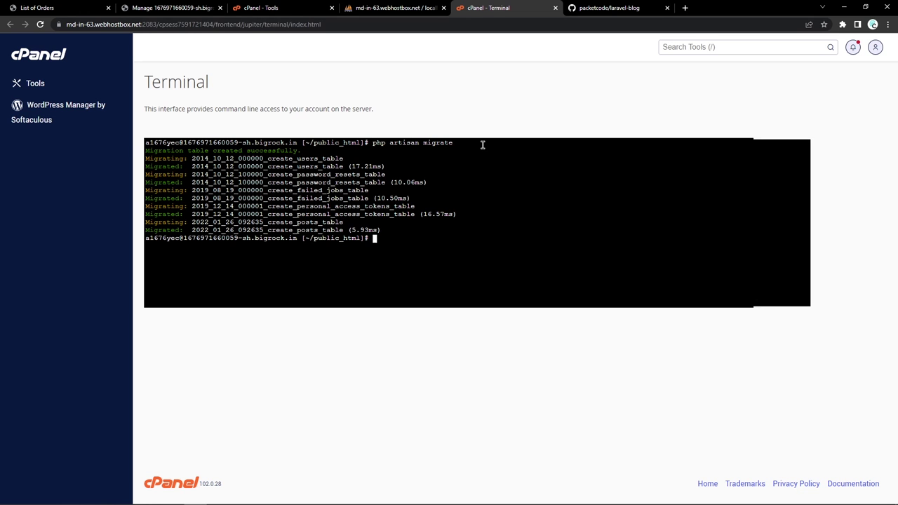
{"action": "left_click", "coordinate": [393, 7]}
{"action": "left_click", "coordinate": [40, 24]}
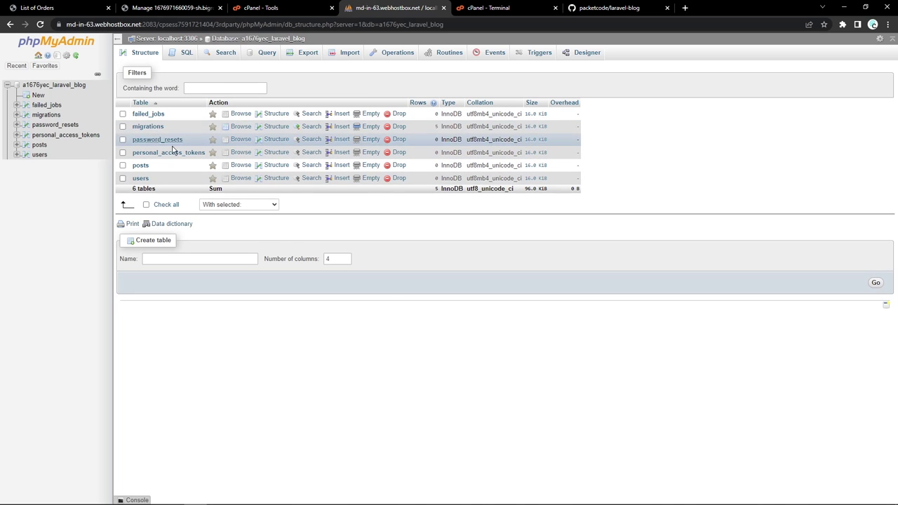
Step: Seed the posts table by running php artisan db:seed in the Terminal
{"action": "left_click", "coordinate": [508, 12]}
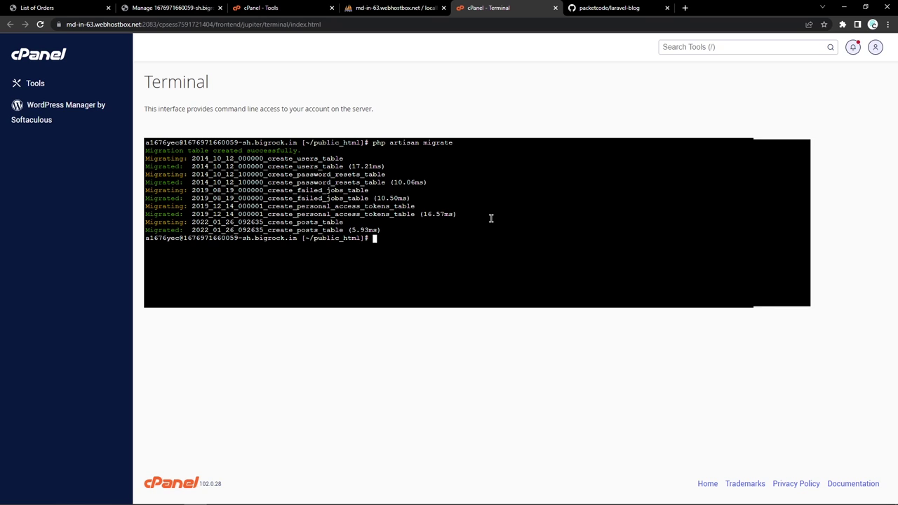
{"action": "type", "text": "php artisan db:seed"}
{"action": "key", "text": "Return"}
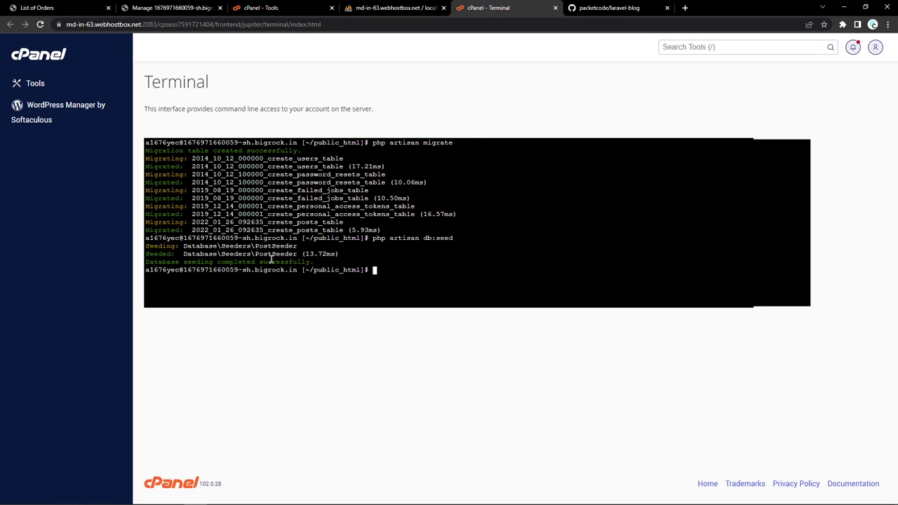
{"action": "left_click", "coordinate": [379, 8]}
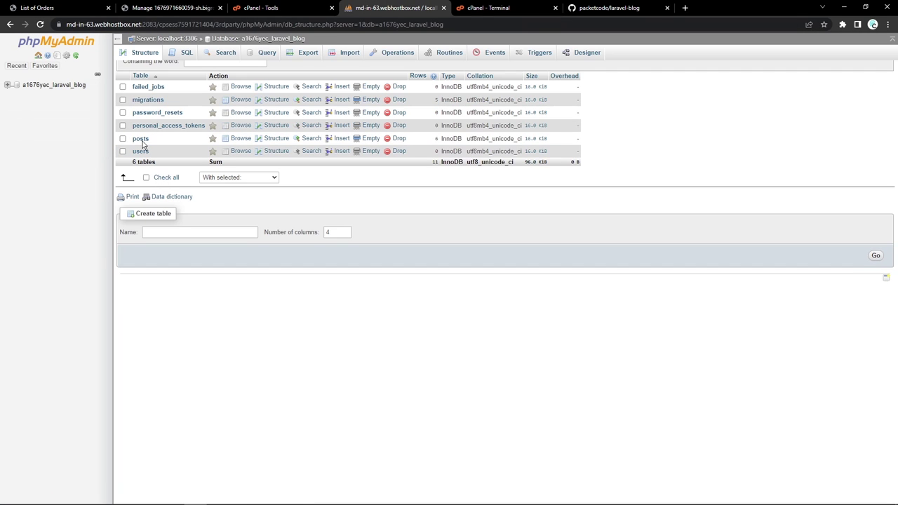
{"action": "left_click", "coordinate": [139, 139]}
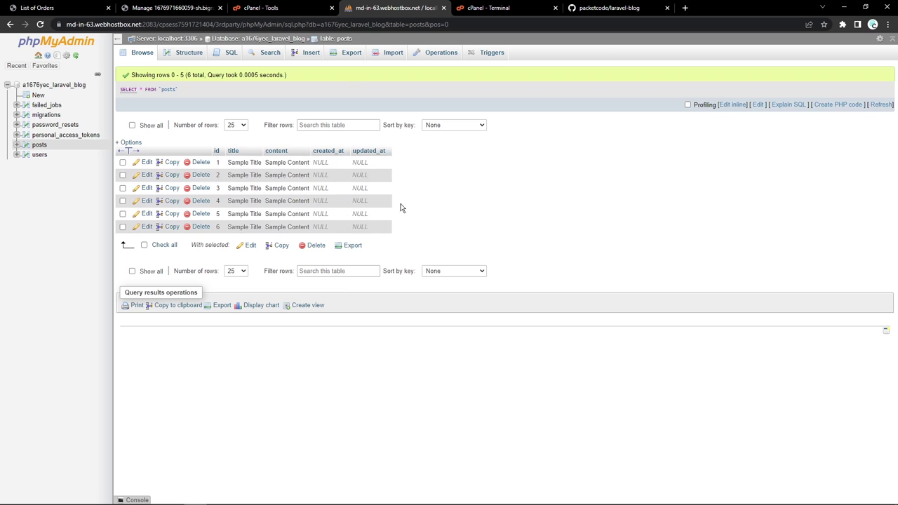
{"action": "key", "text": "ctrl+Tab"}
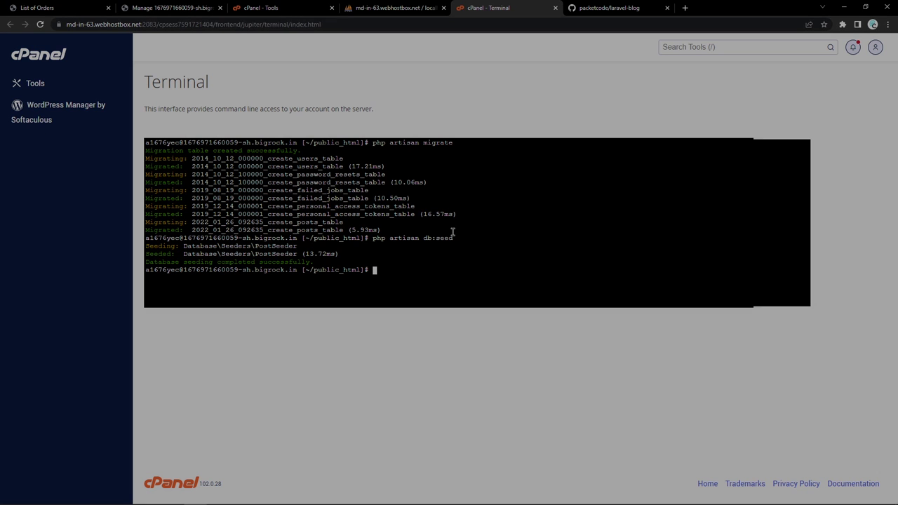